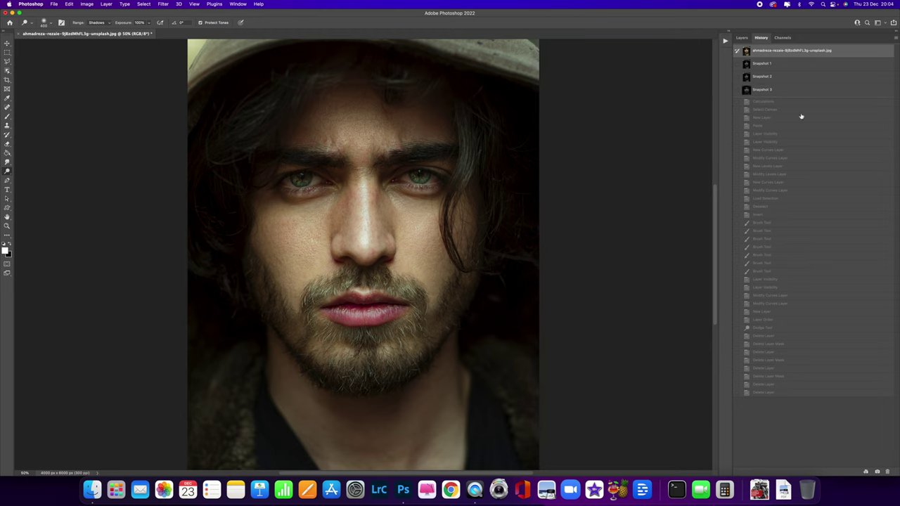
# Compare Snapshot 3 with the original colour portrait in the document's history, finishing on the original
pyautogui.click(789, 92)
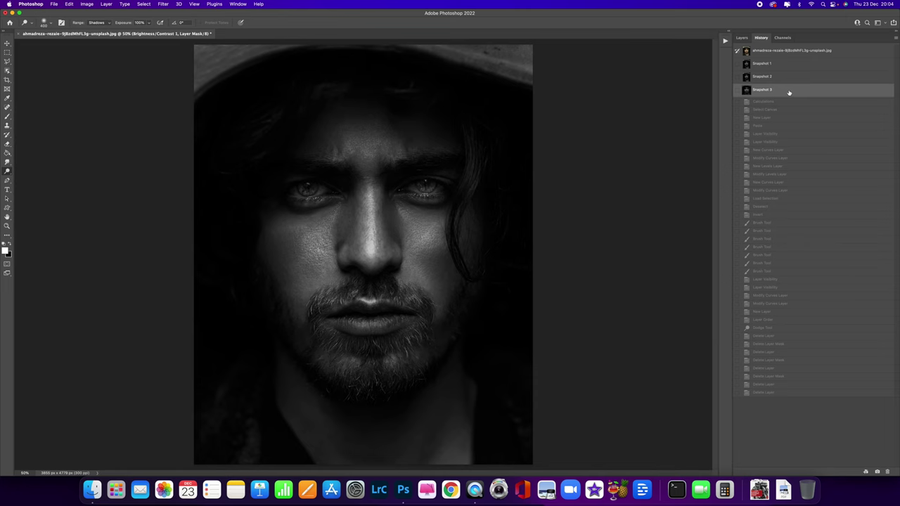
pyautogui.click(780, 54)
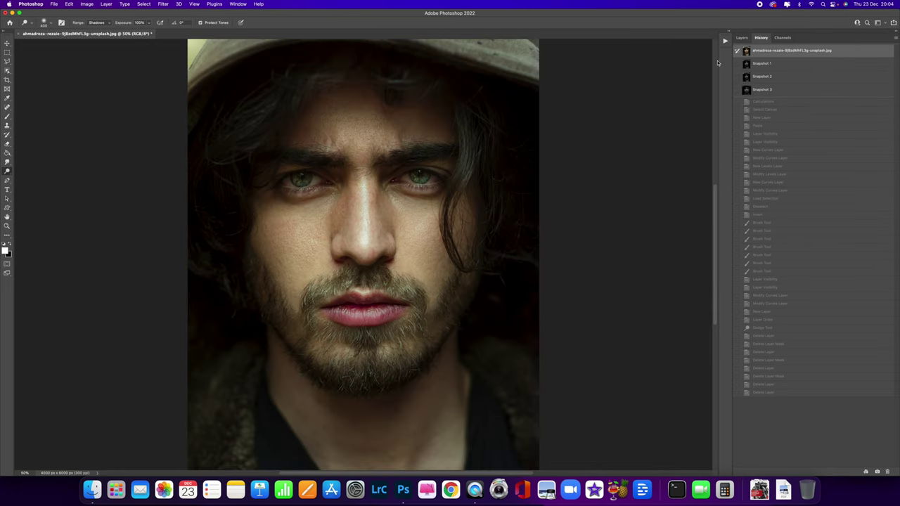
pyautogui.click(780, 91)
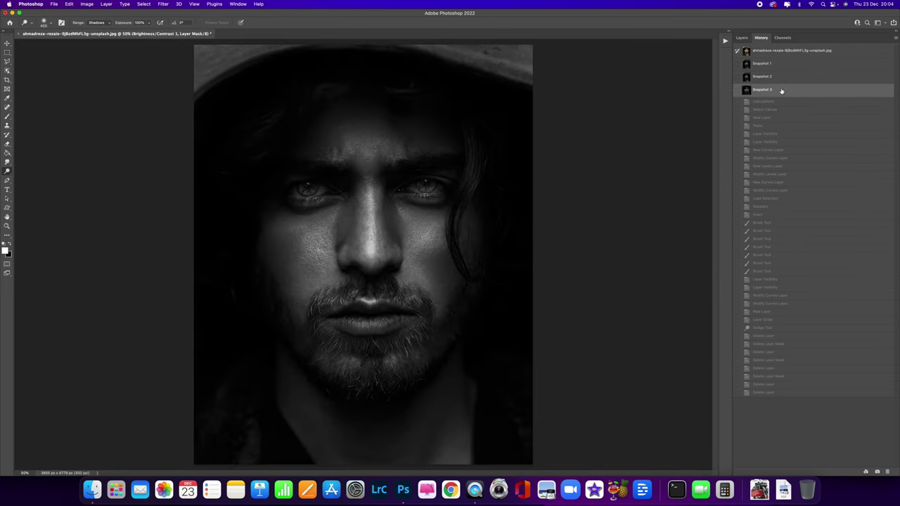
pyautogui.click(781, 53)
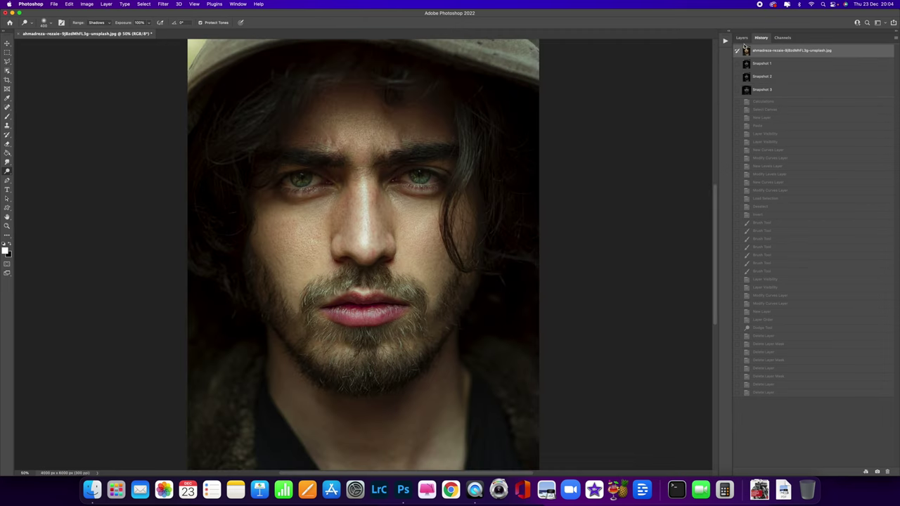
# Open the Calculations command for the portrait's Background layer and keep its settings window clear of the face
pyautogui.click(742, 38)
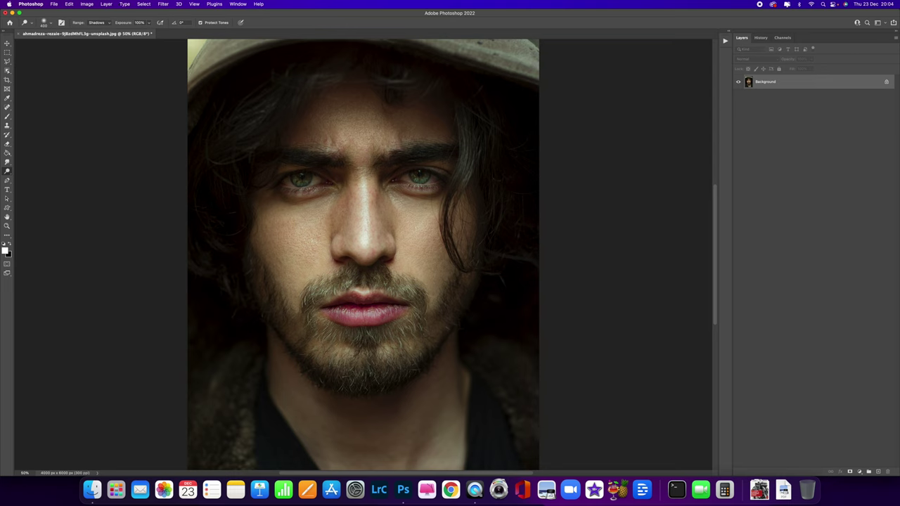
pyautogui.click(92, 5)
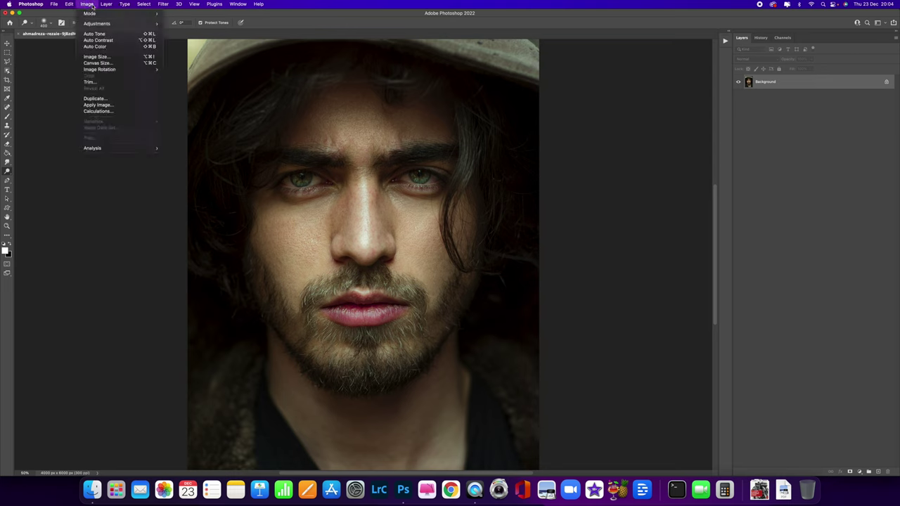
pyautogui.click(112, 111)
pyautogui.moveTo(556, 62); pyautogui.dragTo(633, 62)
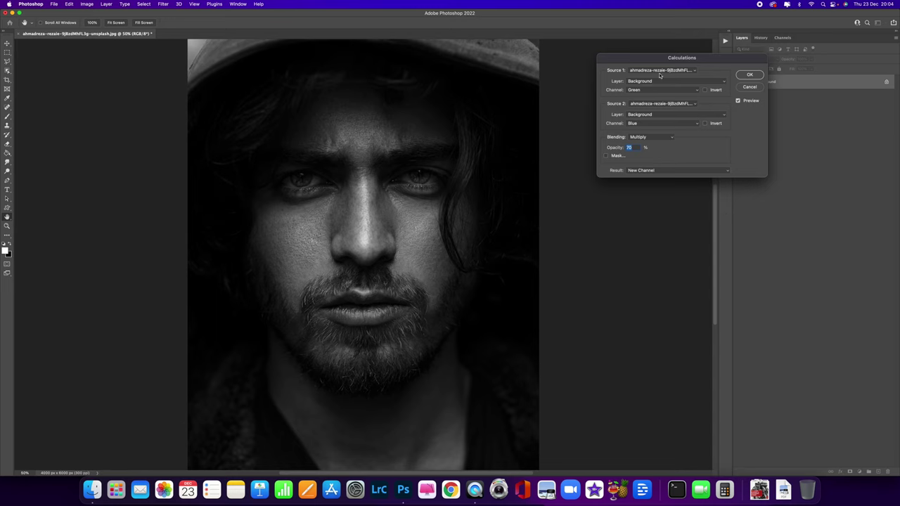
# Try the Gray, Red, Green and Blue channels as Source 1, ending on Red
pyautogui.click(693, 90)
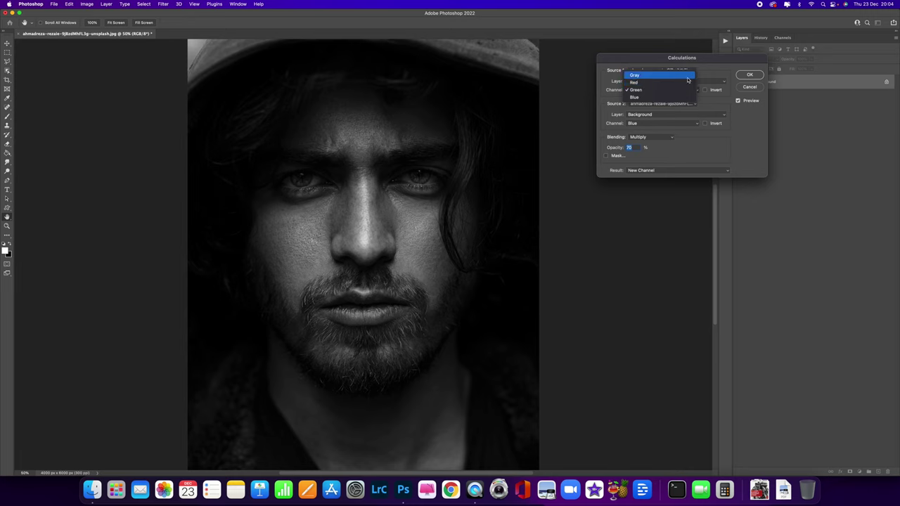
pyautogui.click(687, 77)
pyautogui.click(668, 90)
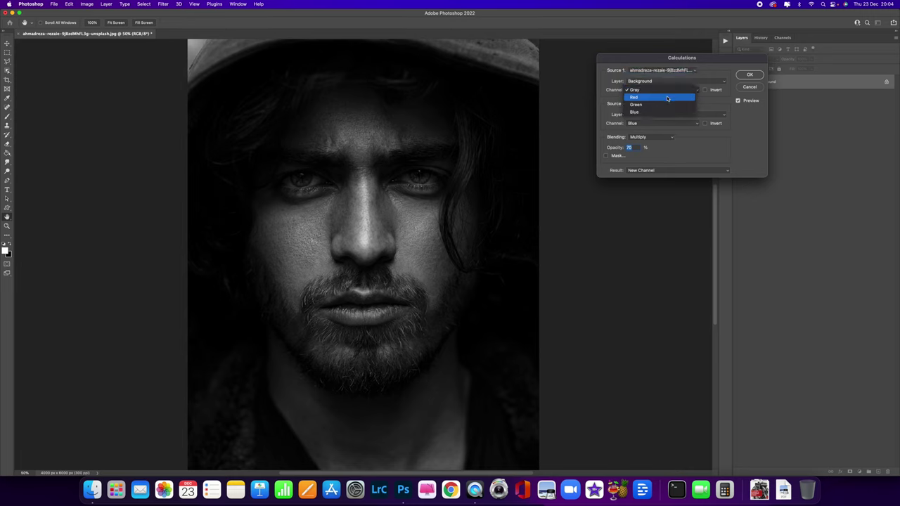
pyautogui.click(668, 98)
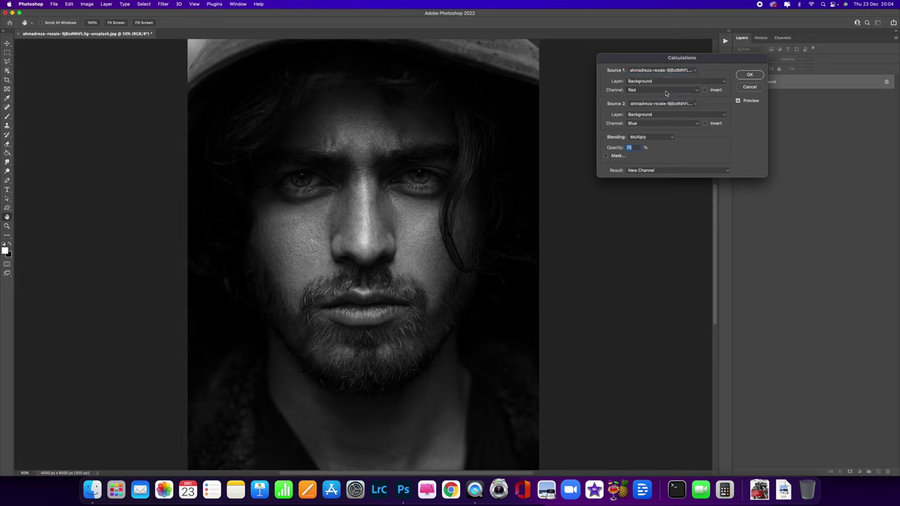
pyautogui.click(666, 93)
pyautogui.click(665, 97)
pyautogui.click(663, 90)
pyautogui.click(664, 99)
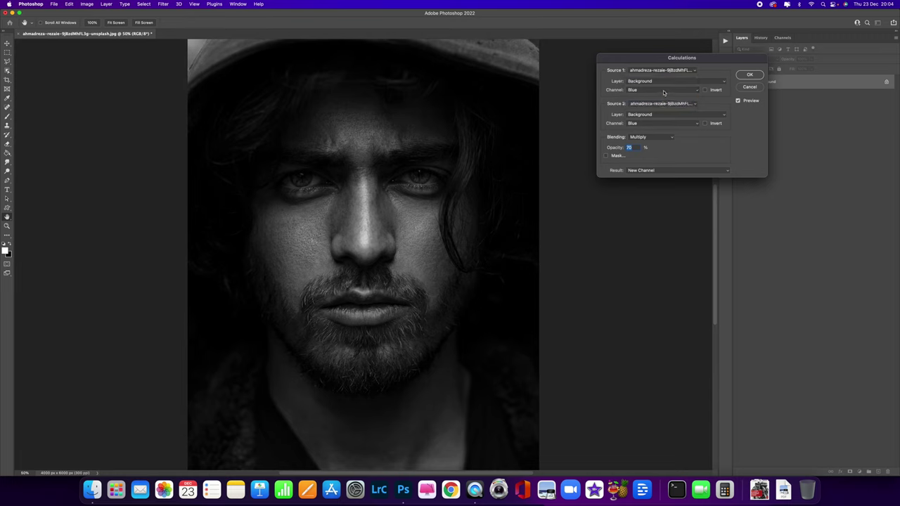
pyautogui.click(657, 95)
pyautogui.click(647, 75)
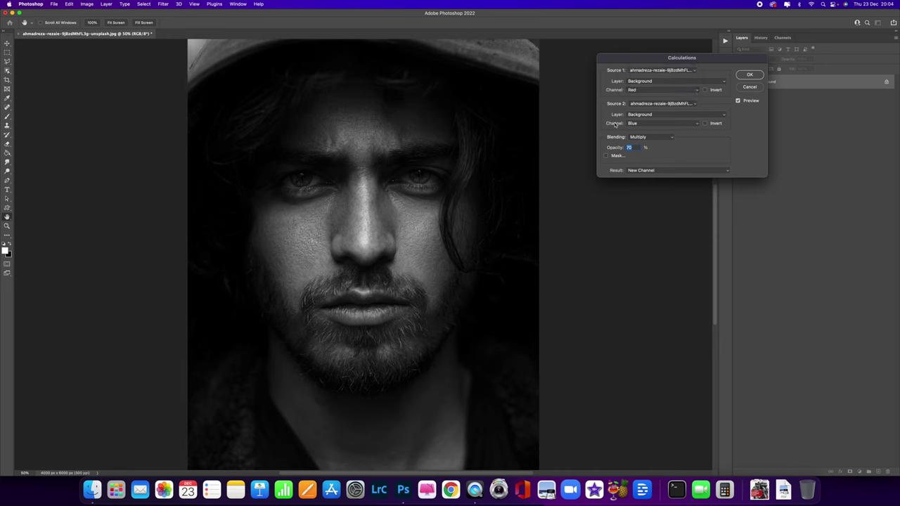
# Try the Green and Red channels as Source 2, then return it to Blue
pyautogui.click(645, 124)
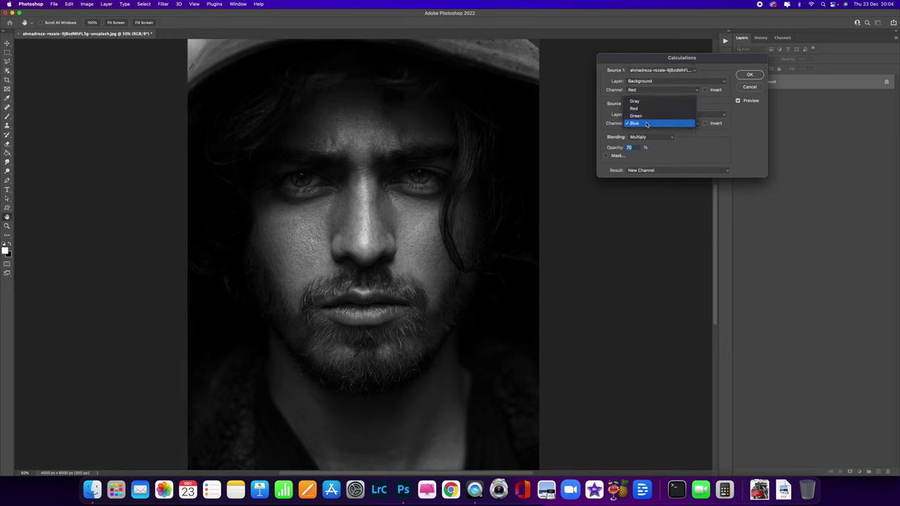
pyautogui.click(646, 117)
pyautogui.click(648, 125)
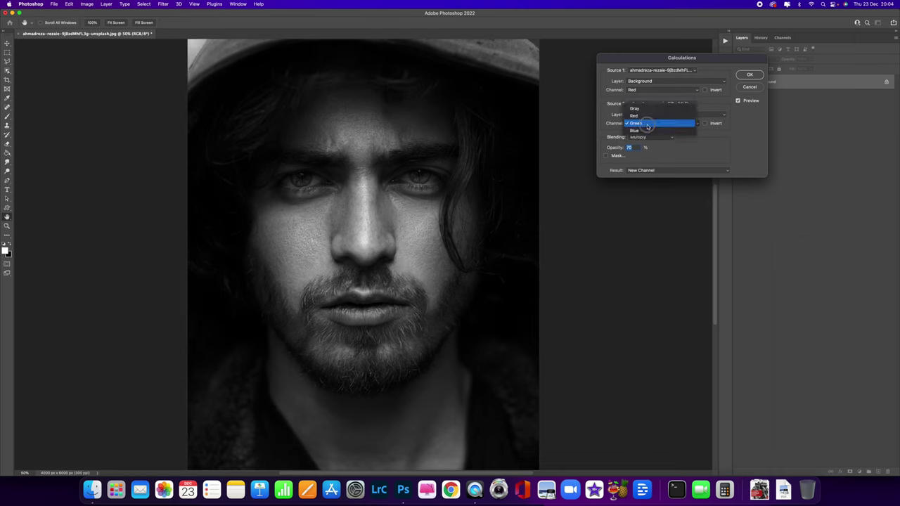
pyautogui.click(648, 118)
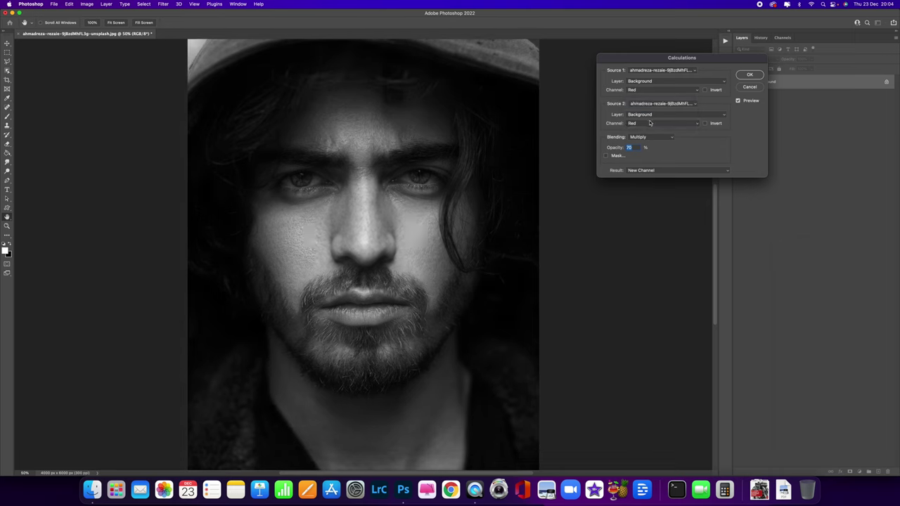
pyautogui.click(649, 124)
pyautogui.click(646, 138)
# Set the Source 1 channel to Green and preview other blending modes, keeping Multiply
pyautogui.click(650, 90)
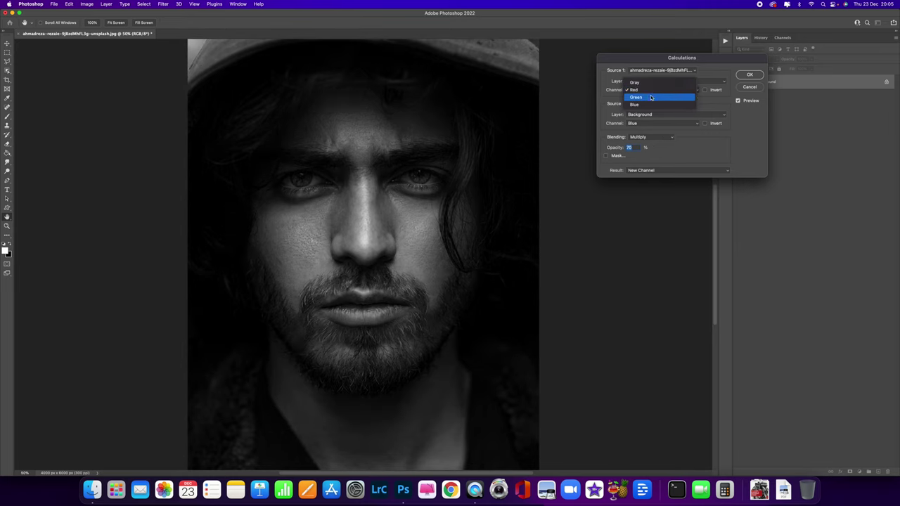
pyautogui.click(651, 98)
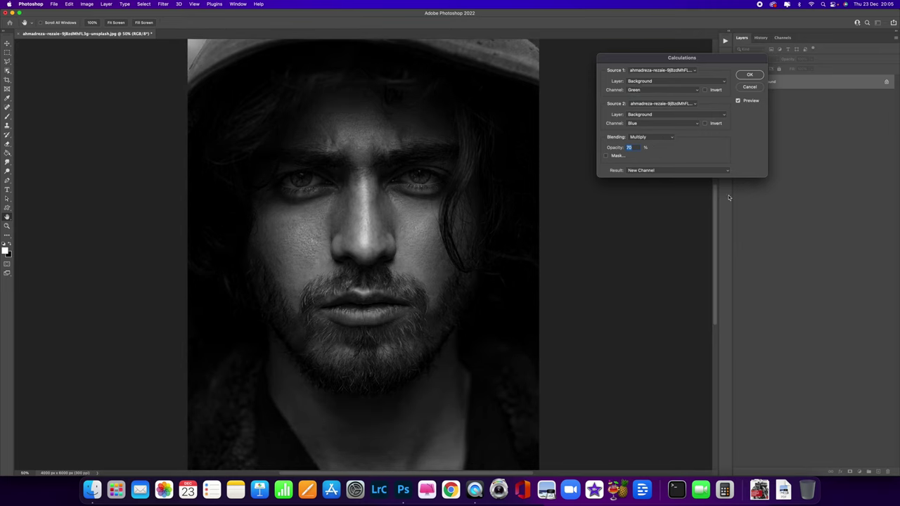
pyautogui.click(671, 138)
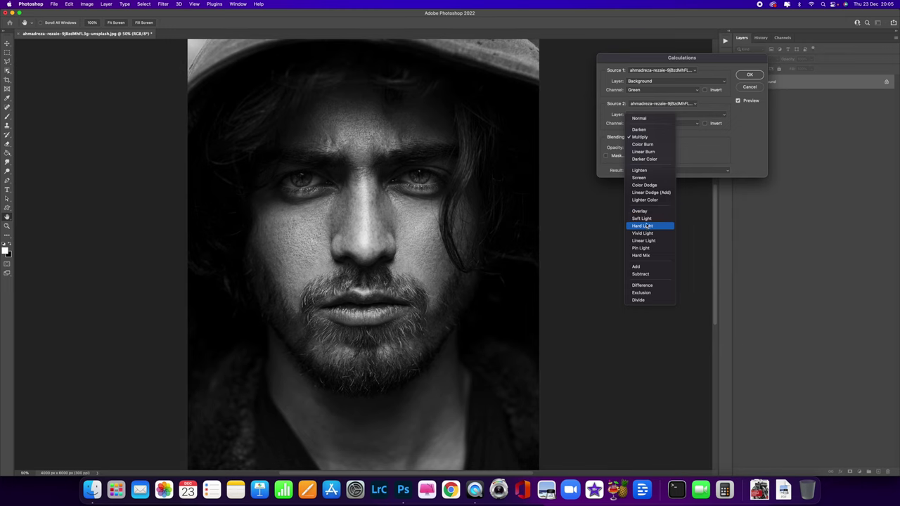
pyautogui.click(651, 140)
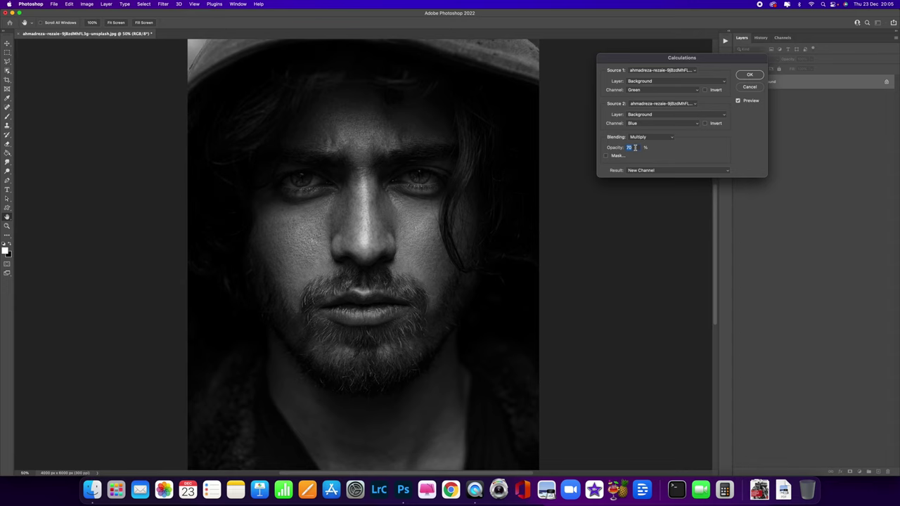
# Fine-tune the calculation's opacity, keep New Channel as the result, and apply the calculation
pyautogui.press('Up')
pyautogui.press('Up')
pyautogui.moveTo(633, 147)
pyautogui.mouseDown()
pyautogui.moveTo(644, 146)
pyautogui.moveTo(622, 150)
pyautogui.moveTo(650, 149)
pyautogui.moveTo(641, 151)
pyautogui.mouseUp()
pyautogui.click(659, 171)
pyautogui.click(658, 170)
pyautogui.click(750, 75)
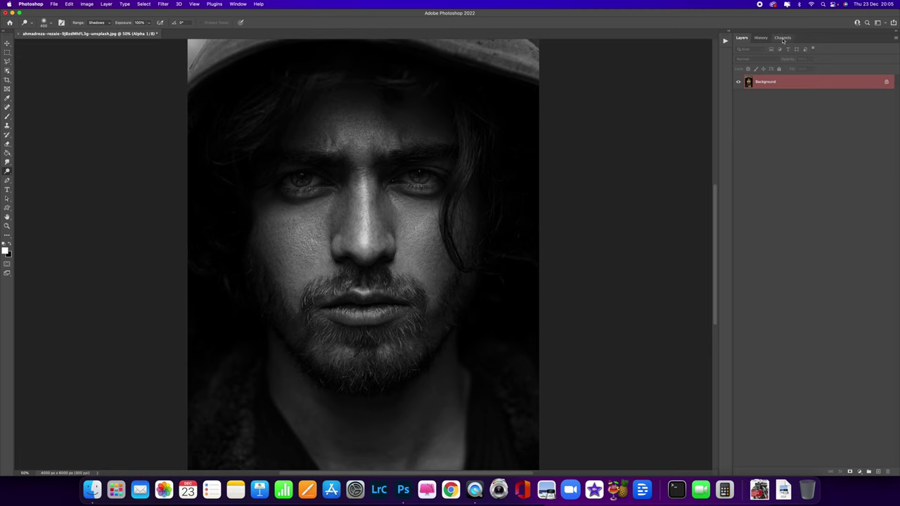
# Copy the whole Alpha 1 channel, paste it into a new layer above Background, and compare before and after
pyautogui.click(782, 38)
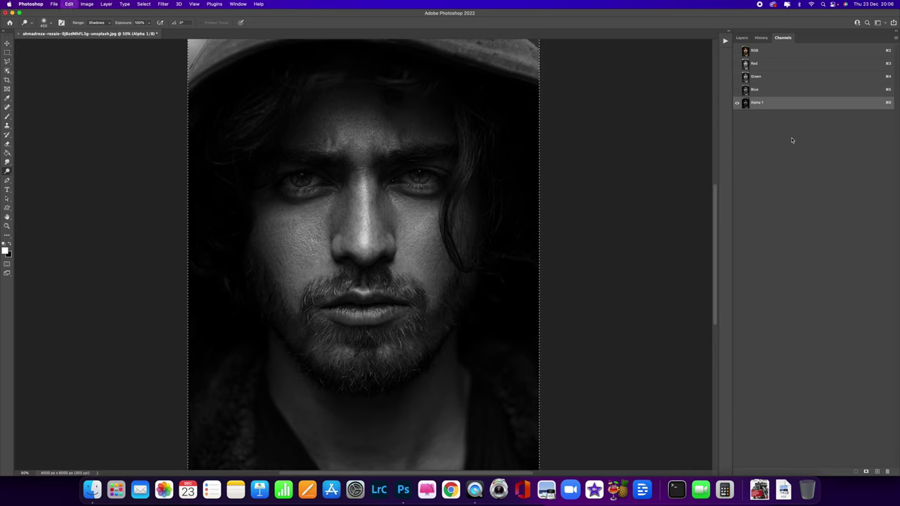
pyautogui.click(740, 39)
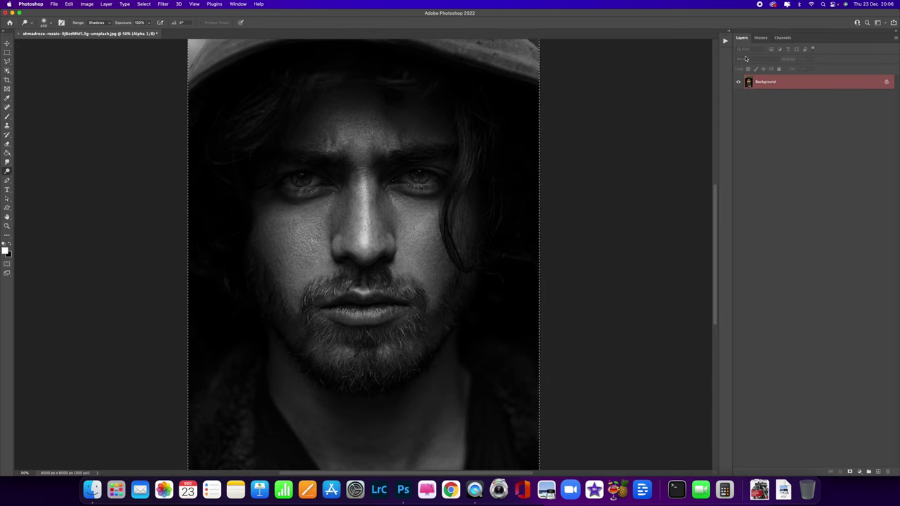
pyautogui.click(878, 473)
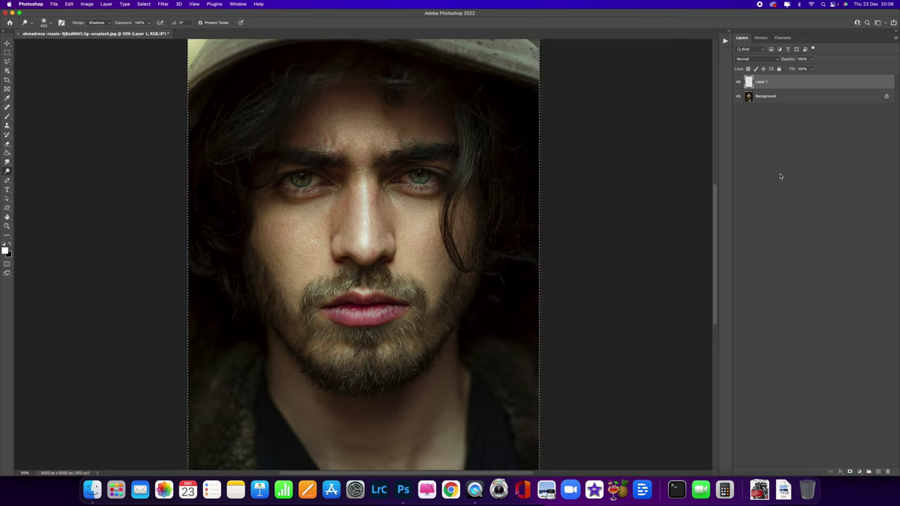
pyautogui.press('super+v')
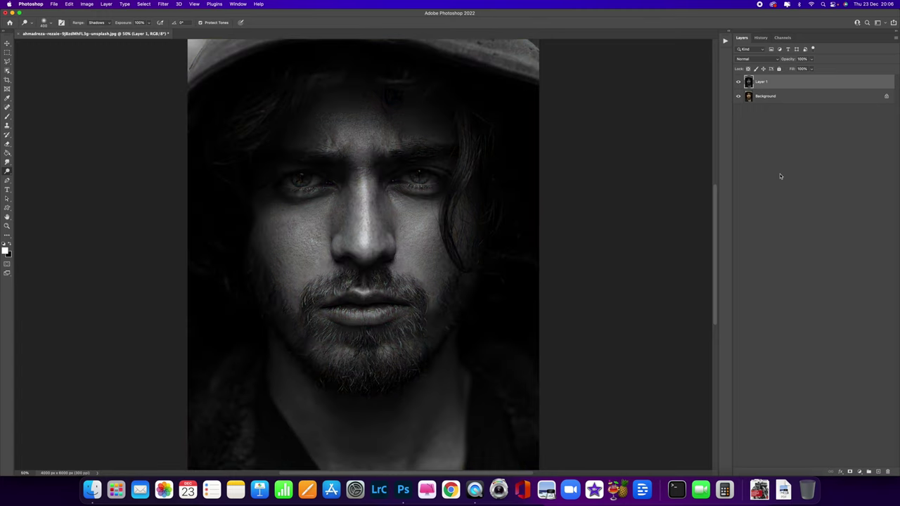
pyautogui.click(738, 82)
pyautogui.click(738, 82)
# Add a Curves adjustment layer, pull the white point slightly inward and move the black point to input 7, output 0
pyautogui.click(860, 472)
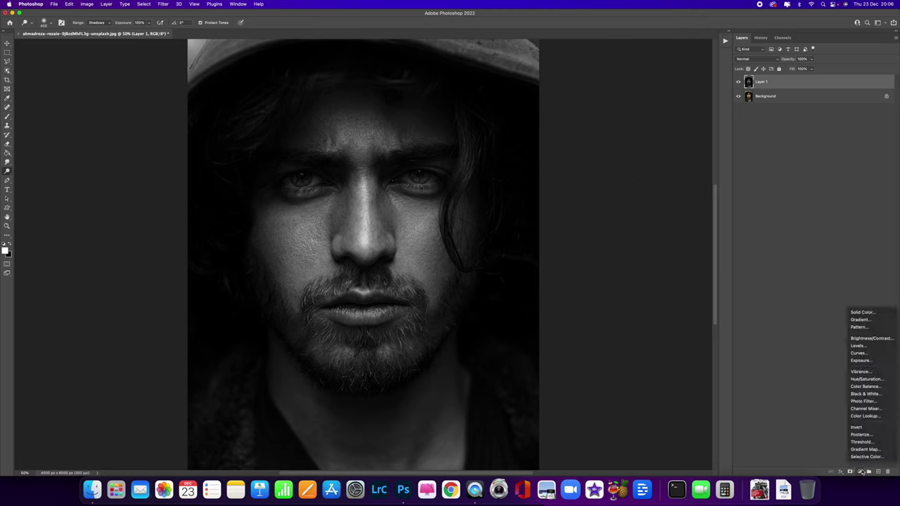
pyautogui.click(868, 353)
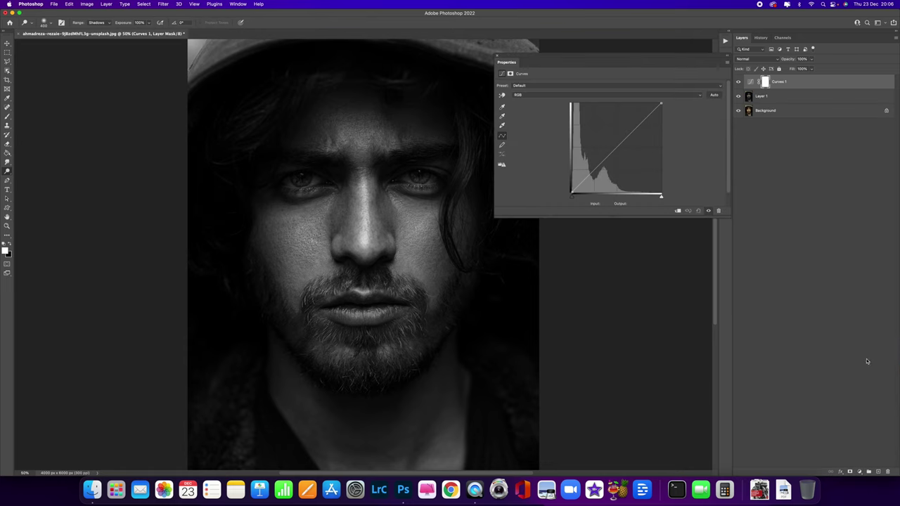
pyautogui.click(661, 196)
pyautogui.moveTo(660, 198)
pyautogui.mouseDown()
pyautogui.moveTo(643, 198)
pyautogui.moveTo(654, 196)
pyautogui.mouseUp()
pyautogui.moveTo(572, 196); pyautogui.dragTo(573, 197)
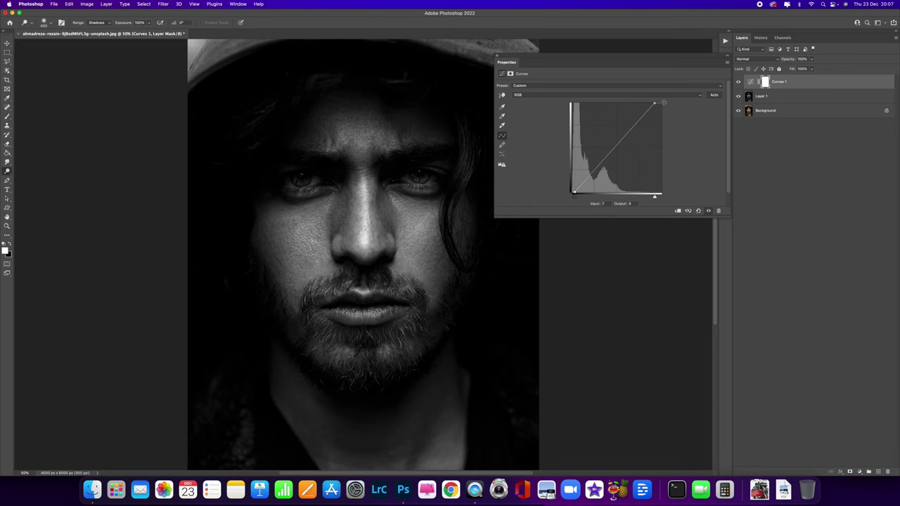
# Add midtone, shadow and highlight points to the curve, placing the shadow point at input 63, output 65
pyautogui.click(618, 145)
pyautogui.click(596, 168)
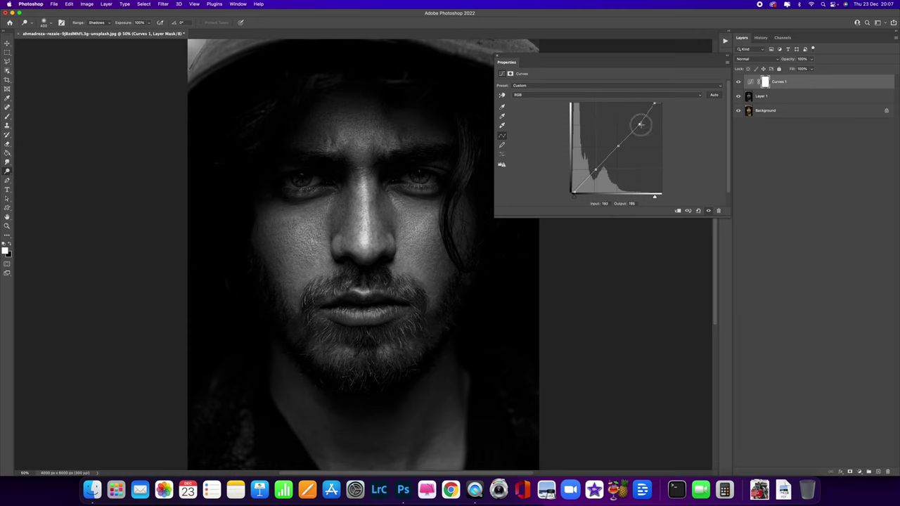
pyautogui.moveTo(641, 123); pyautogui.dragTo(593, 169)
pyautogui.click(595, 169)
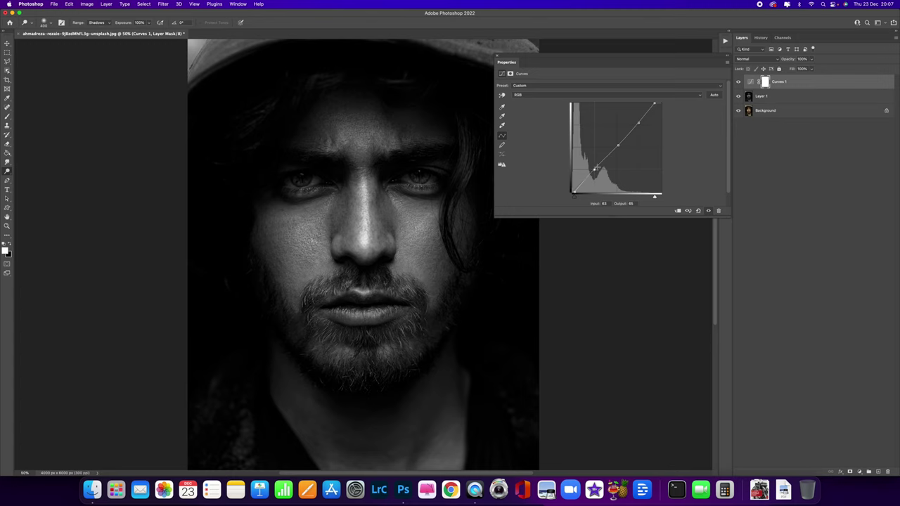
pyautogui.click(497, 56)
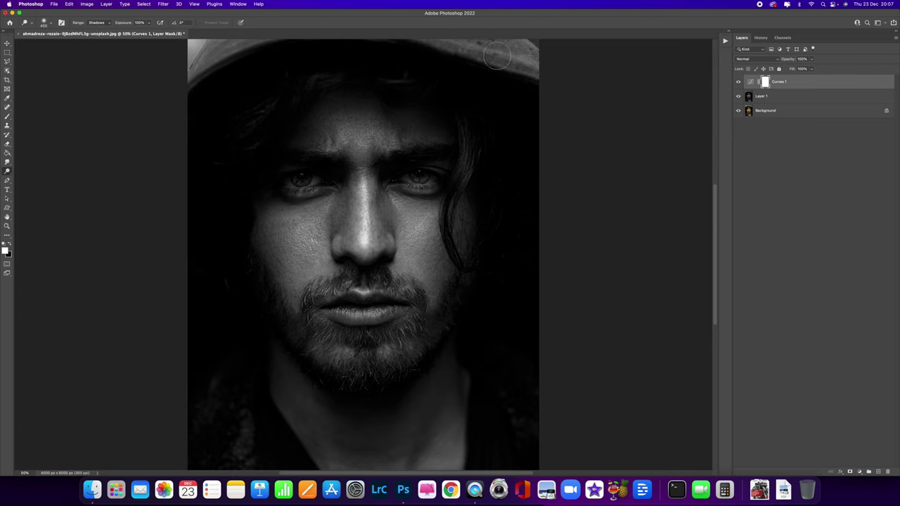
# Compare the portrait with and without the Curves 1 layer and review its curve settings
pyautogui.click(739, 83)
pyautogui.click(739, 83)
pyautogui.click(739, 83)
pyautogui.click(738, 83)
pyautogui.doubleClick(752, 82)
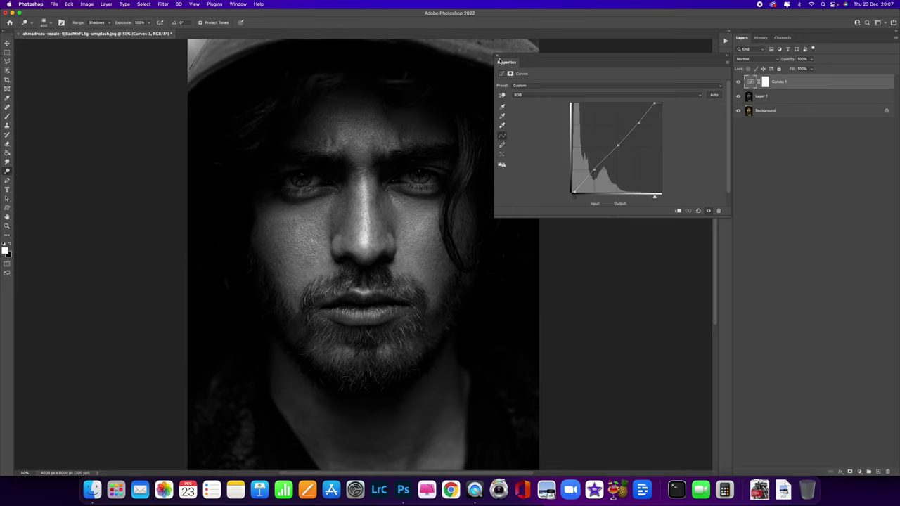
pyautogui.click(496, 55)
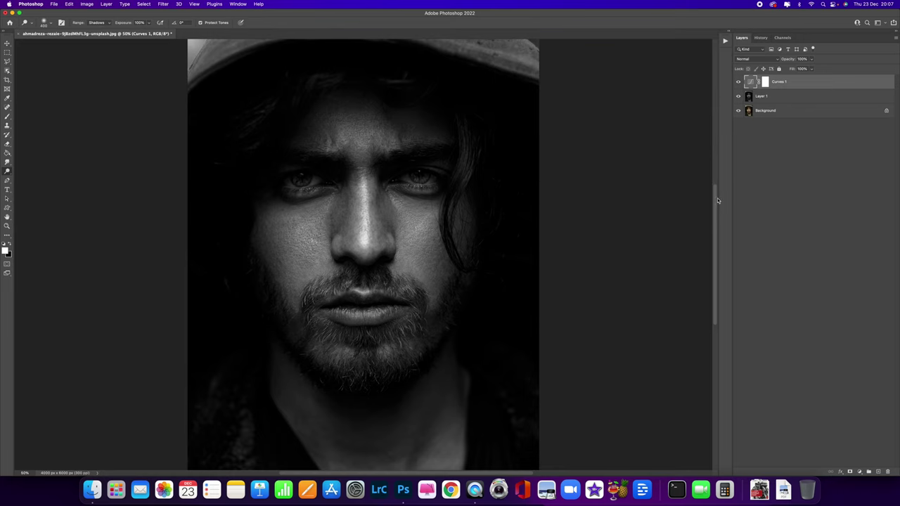
# Add a Levels adjustment layer with black input 6, midtones 1.04 and white output 243
pyautogui.click(859, 471)
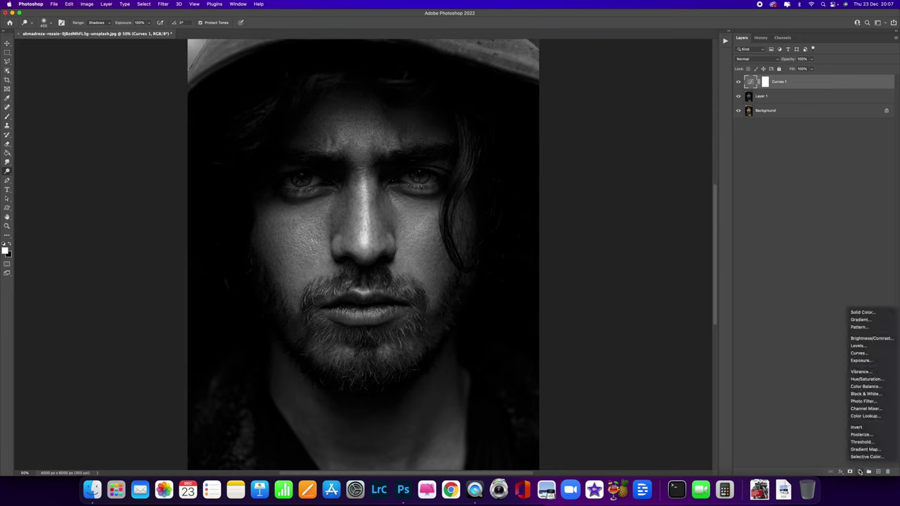
pyautogui.click(859, 345)
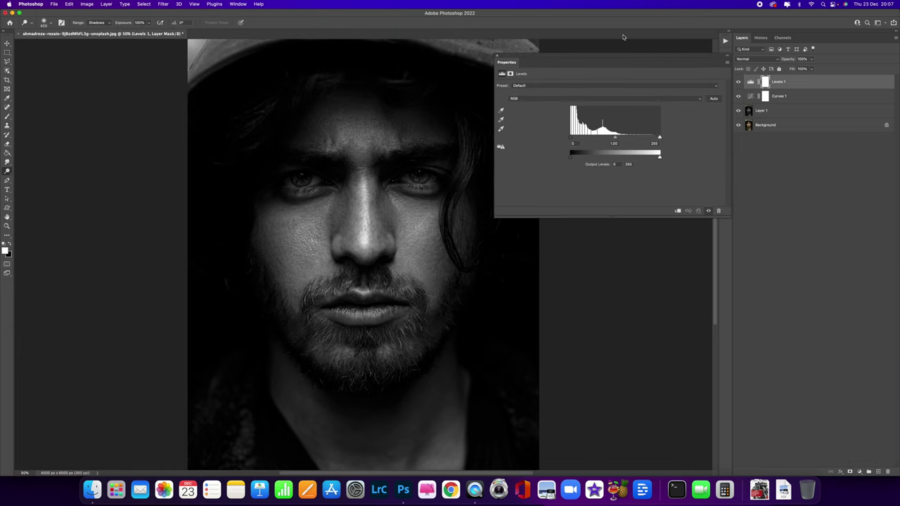
pyautogui.moveTo(610, 61); pyautogui.dragTo(664, 38)
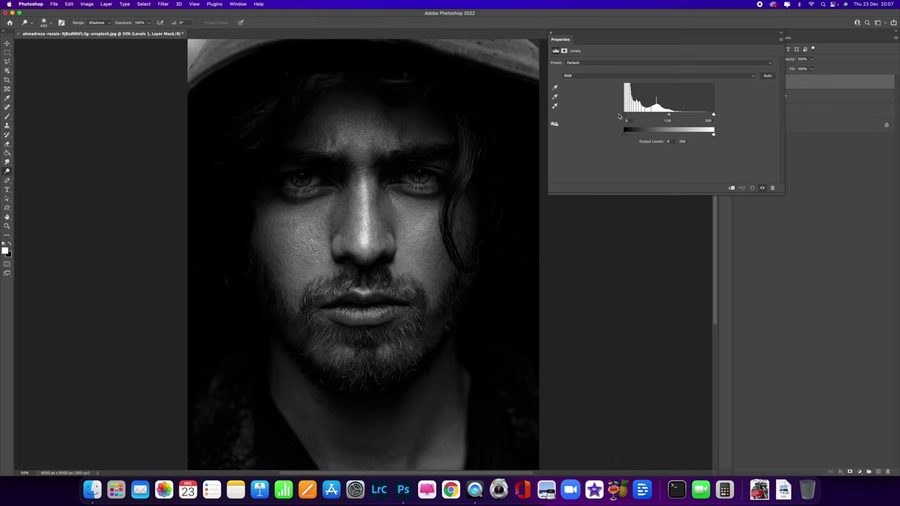
pyautogui.moveTo(623, 115); pyautogui.dragTo(625, 114)
pyautogui.moveTo(670, 116); pyautogui.dragTo(667, 116)
pyautogui.click(714, 134)
pyautogui.moveTo(715, 135)
pyautogui.mouseDown()
pyautogui.moveTo(694, 135)
pyautogui.moveTo(709, 135)
pyautogui.mouseUp()
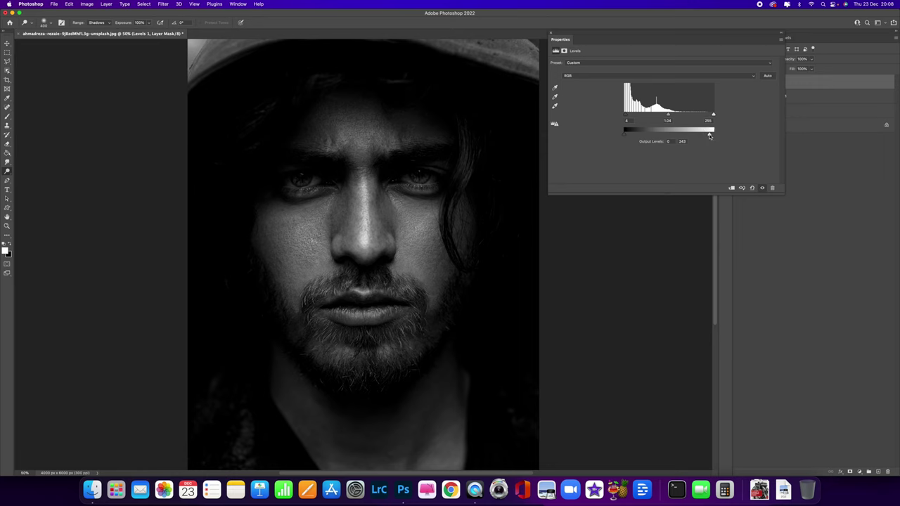
pyautogui.click(551, 33)
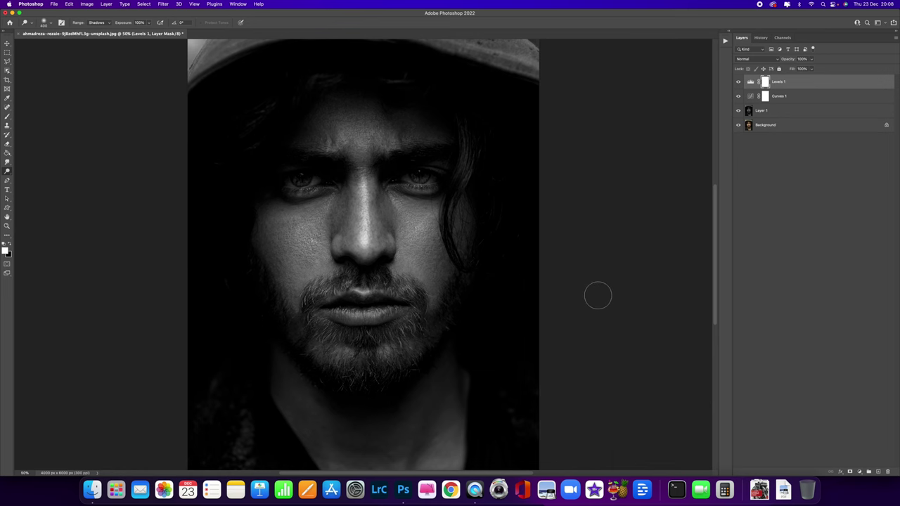
# Add a second Curves adjustment layer with its midtones raised to input 98, output 148, and invert its mask to black
pyautogui.press('super+plus')
pyautogui.press('super+plus')
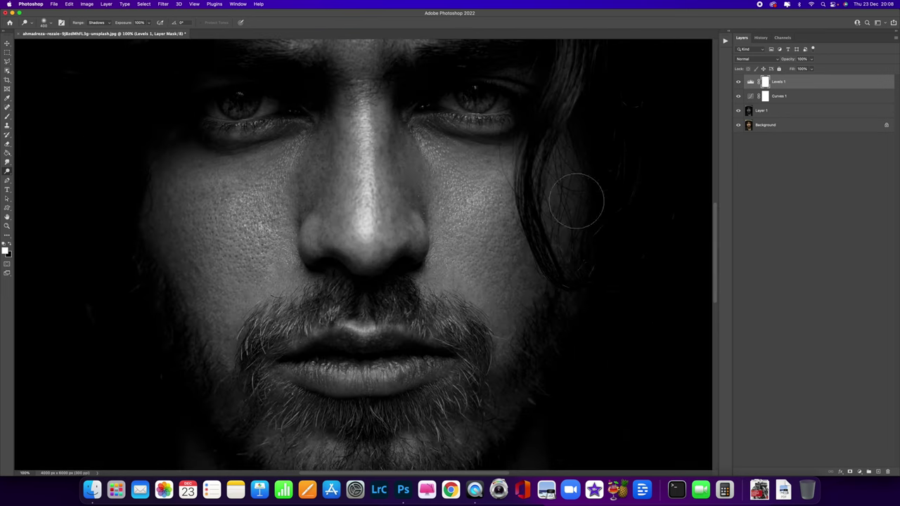
pyautogui.moveTo(421, 119); pyautogui.dragTo(422, 229)
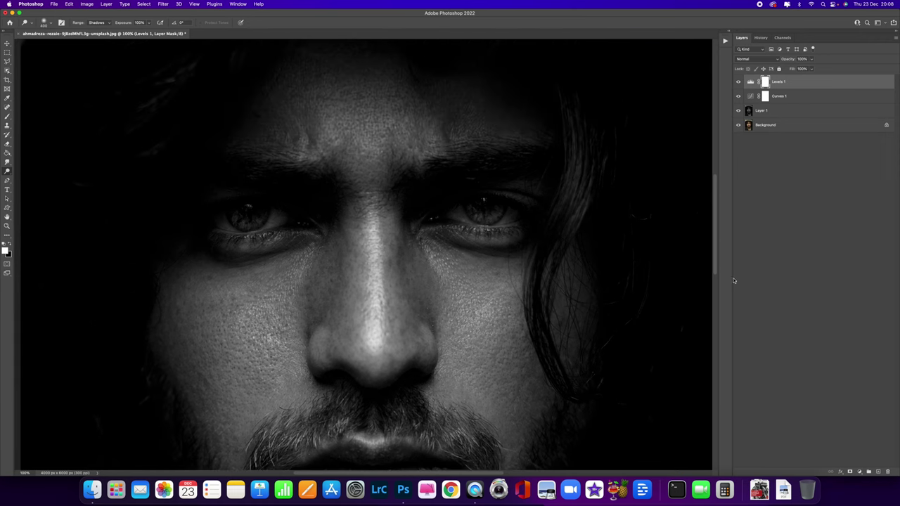
pyautogui.click(859, 471)
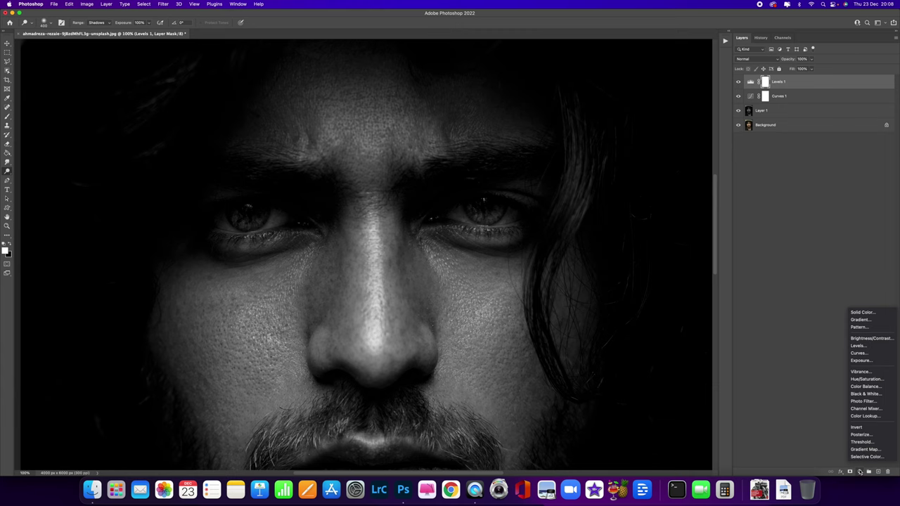
pyautogui.click(859, 353)
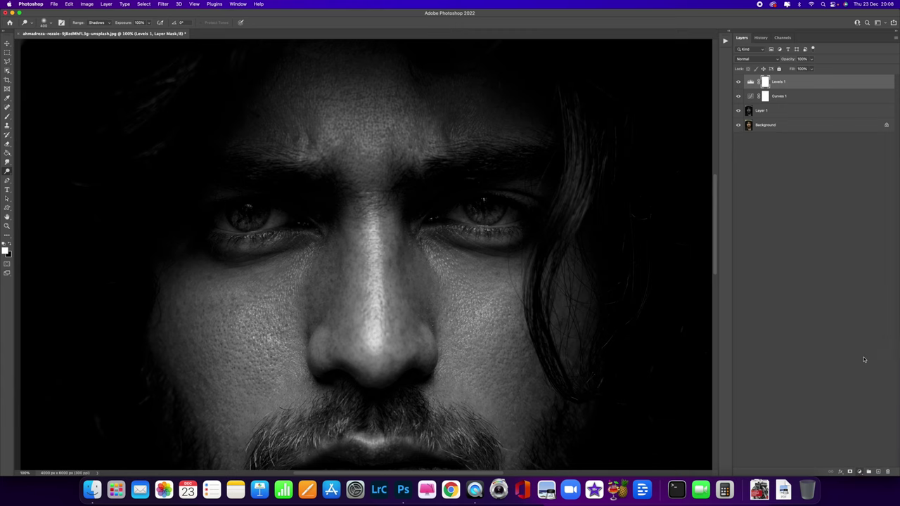
pyautogui.moveTo(671, 126); pyautogui.dragTo(659, 117)
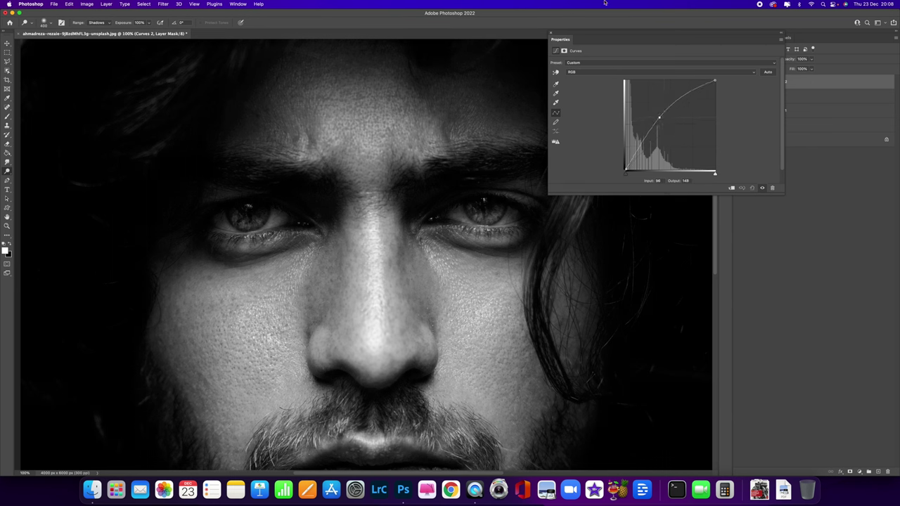
pyautogui.click(552, 34)
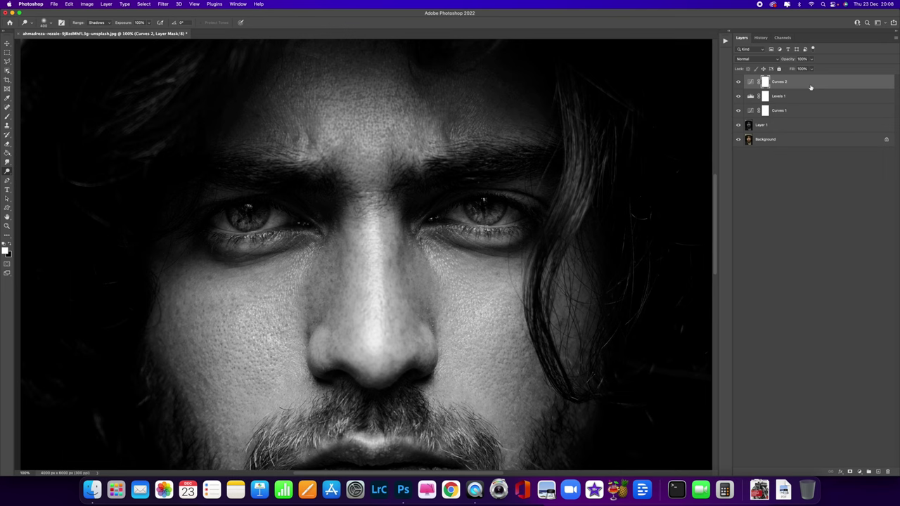
pyautogui.press('super+i')
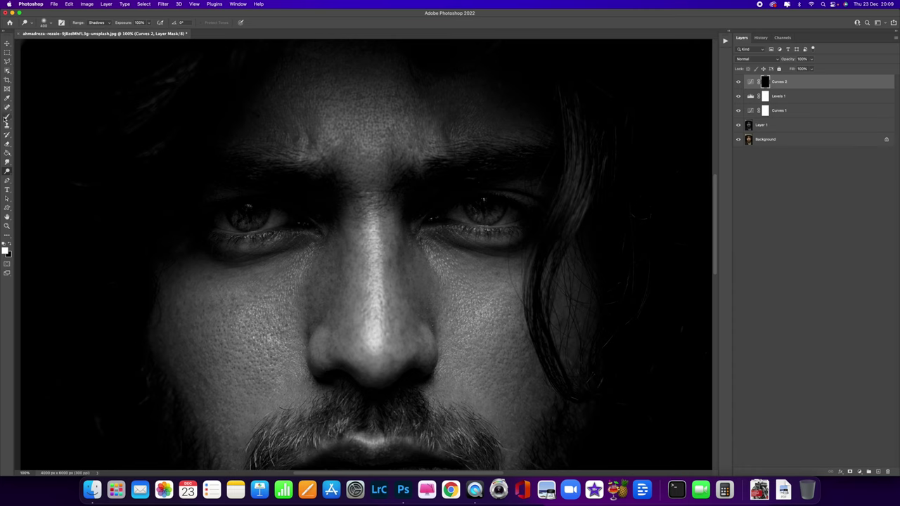
# Set up the Brush tool with a Soft Round tip, 0% hardness and 70% opacity
pyautogui.click(7, 116)
pyautogui.rightClick(7, 117)
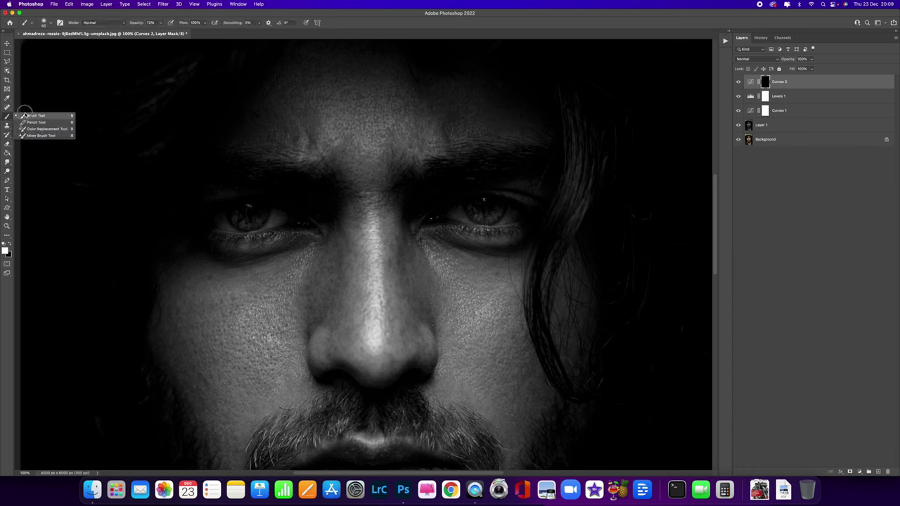
pyautogui.click(40, 116)
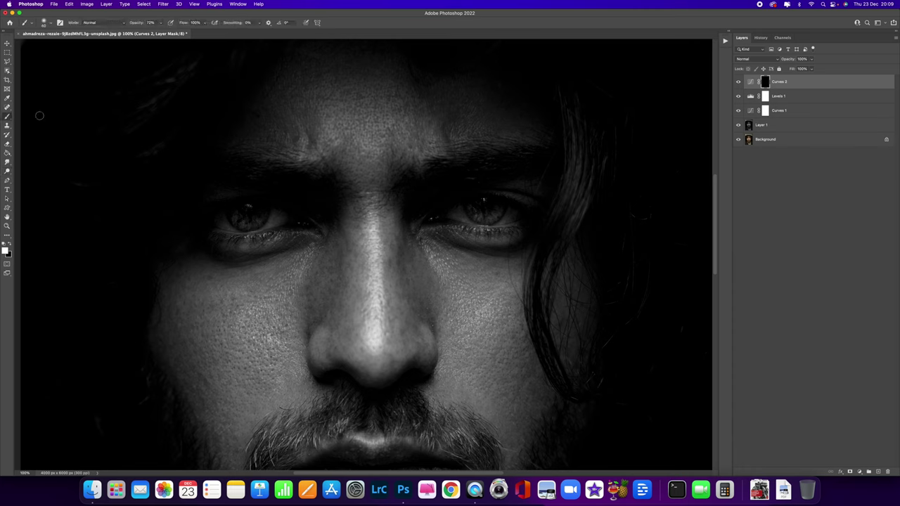
pyautogui.click(51, 23)
pyautogui.moveTo(40, 61)
pyautogui.mouseDown()
pyautogui.moveTo(53, 60)
pyautogui.moveTo(37, 61)
pyautogui.mouseUp()
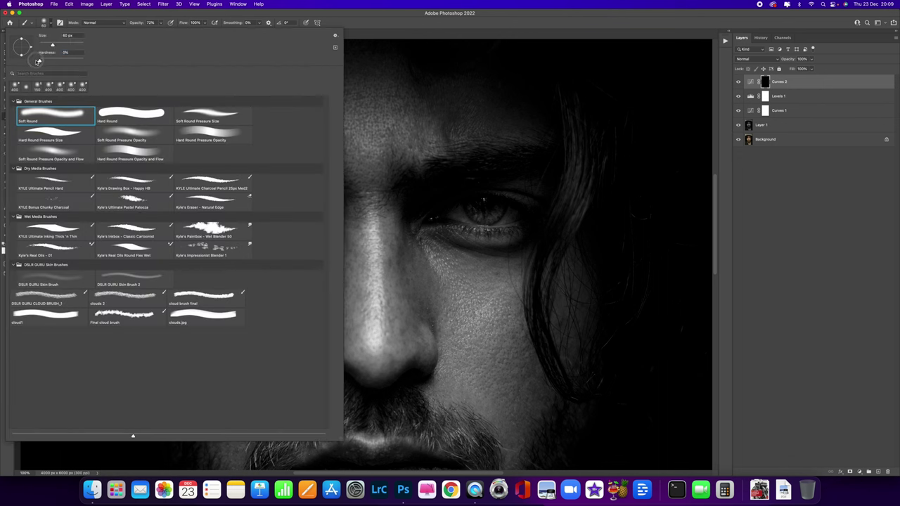
pyautogui.click(12, 102)
pyautogui.click(12, 102)
pyautogui.click(55, 121)
pyautogui.click(154, 14)
pyautogui.click(160, 24)
pyautogui.moveTo(159, 32)
pyautogui.mouseDown()
pyautogui.moveTo(170, 35)
pyautogui.moveTo(161, 35)
pyautogui.mouseUp()
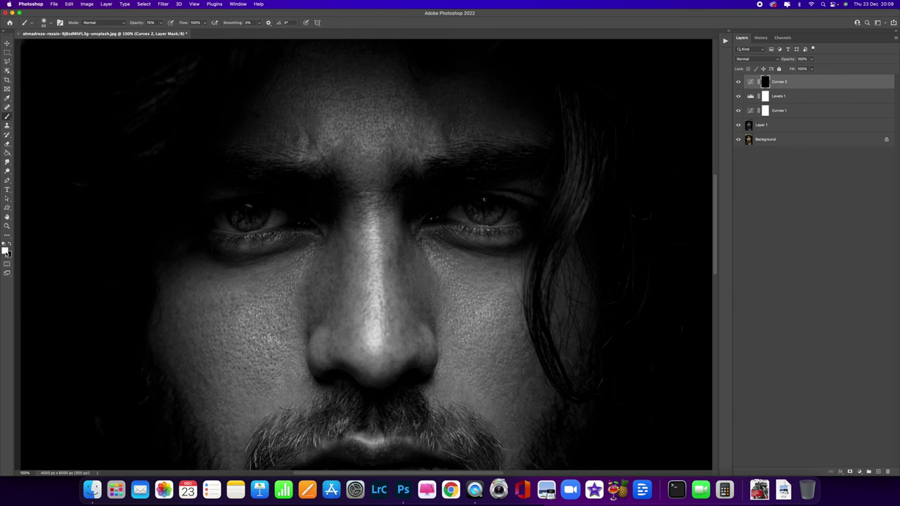
# Paint white over both irises on the Curves 2 mask to brighten them
pyautogui.press('x')
pyautogui.press('x')
pyautogui.press('0')
pyautogui.click(9, 244)
pyautogui.click(9, 243)
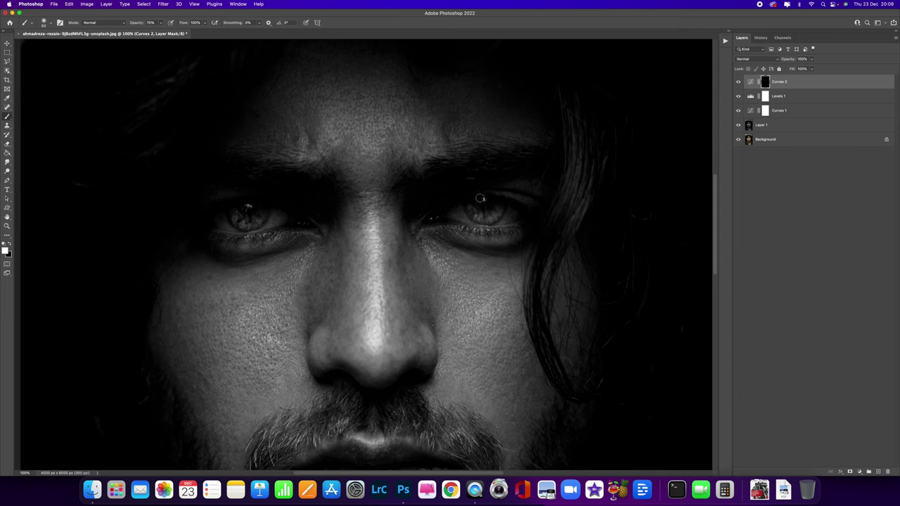
pyautogui.moveTo(163, 24); pyautogui.dragTo(197, 46)
pyautogui.moveTo(233, 213)
pyautogui.mouseDown()
pyautogui.moveTo(261, 223)
pyautogui.moveTo(269, 207)
pyautogui.moveTo(260, 221)
pyautogui.moveTo(250, 206)
pyautogui.mouseUp()
pyautogui.moveTo(492, 215)
pyautogui.mouseDown()
pyautogui.moveTo(470, 211)
pyautogui.moveTo(483, 215)
pyautogui.moveTo(486, 208)
pyautogui.moveTo(465, 201)
pyautogui.moveTo(508, 208)
pyautogui.mouseUp()
# Lower the brush opacity to 27% and paint the whites and lower lids of both eyes on the mask with a larger brush
pyautogui.moveTo(161, 33); pyautogui.dragTo(136, 33)
pyautogui.moveTo(269, 224)
pyautogui.mouseDown()
pyautogui.moveTo(271, 211)
pyautogui.moveTo(281, 220)
pyautogui.moveTo(276, 213)
pyautogui.moveTo(256, 234)
pyautogui.moveTo(220, 224)
pyautogui.mouseUp()
pyautogui.press(']')
pyautogui.moveTo(314, 228)
pyautogui.mouseDown()
pyautogui.moveTo(298, 217)
pyautogui.moveTo(299, 227)
pyautogui.moveTo(267, 236)
pyautogui.moveTo(201, 233)
pyautogui.moveTo(313, 226)
pyautogui.moveTo(249, 193)
pyautogui.moveTo(220, 205)
pyautogui.moveTo(228, 224)
pyautogui.moveTo(286, 212)
pyautogui.mouseUp()
pyautogui.moveTo(460, 222)
pyautogui.mouseDown()
pyautogui.moveTo(525, 226)
pyautogui.moveTo(493, 232)
pyautogui.moveTo(526, 228)
pyautogui.moveTo(424, 219)
pyautogui.moveTo(469, 191)
pyautogui.moveTo(532, 200)
pyautogui.moveTo(494, 198)
pyautogui.moveTo(455, 206)
pyautogui.moveTo(438, 224)
pyautogui.moveTo(426, 220)
pyautogui.moveTo(524, 235)
pyautogui.mouseUp()
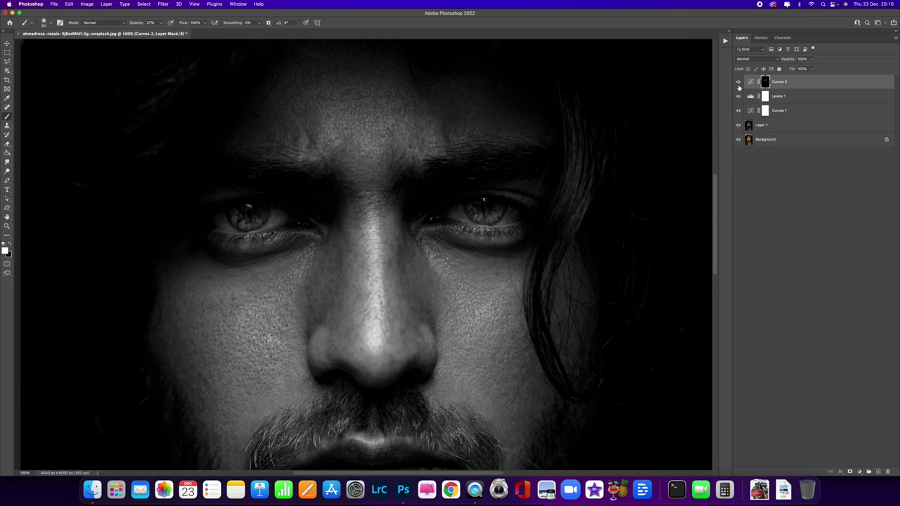
# Compare the eyes with and without the Curves 2 layer
pyautogui.click(738, 83)
pyautogui.click(738, 83)
pyautogui.click(738, 83)
pyautogui.click(738, 83)
pyautogui.click(738, 83)
pyautogui.click(738, 83)
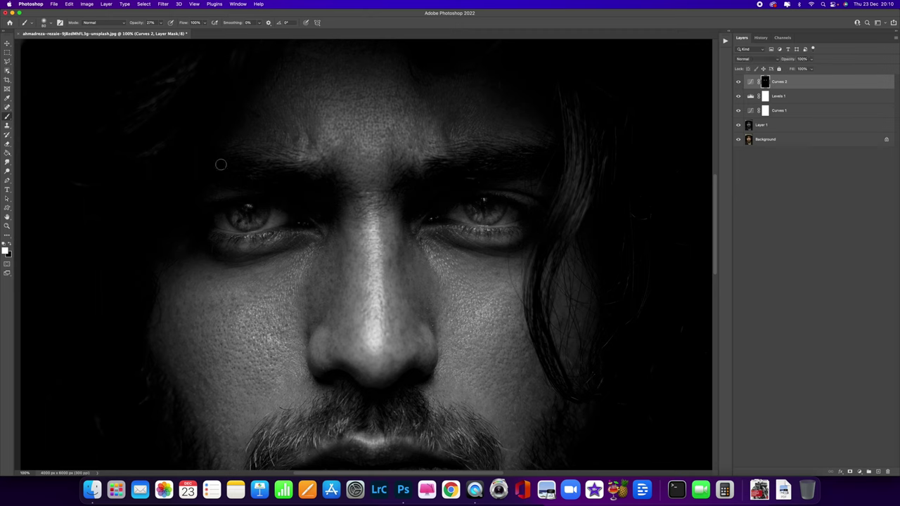
# Touch up the mask around the eyes with black, and compare the whole portrait with and without Curves 2
pyautogui.click(10, 244)
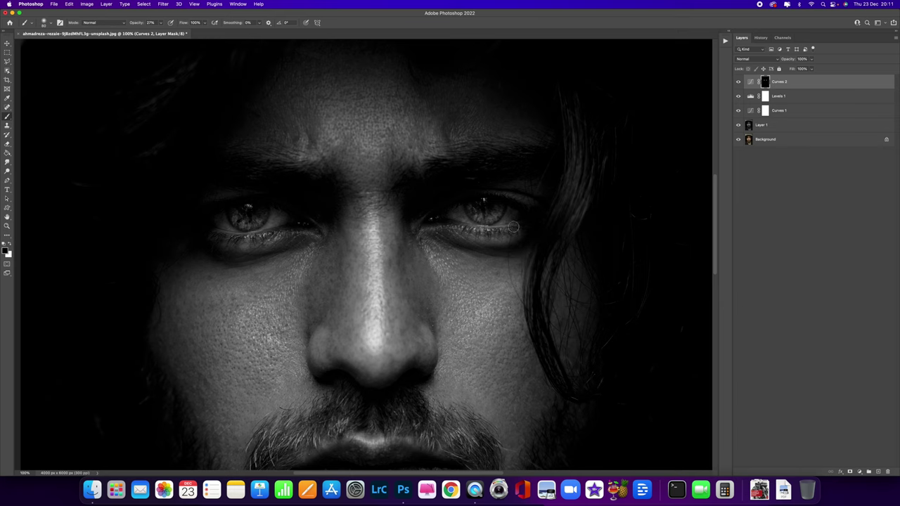
pyautogui.press('super+minus')
pyautogui.press('super+minus')
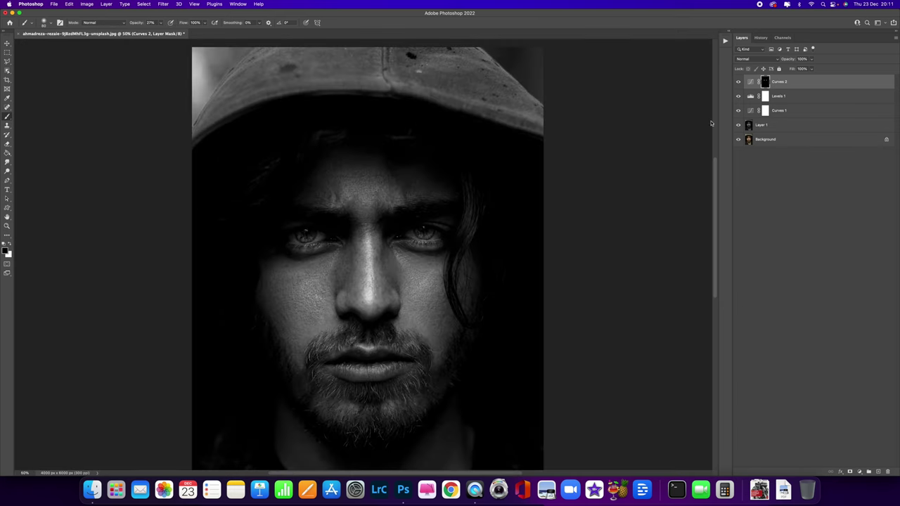
pyautogui.click(738, 83)
pyautogui.click(738, 82)
# Reshape the Curves 2 curve with added shadow and highlight points, moving the midtone point to input 101, output 162
pyautogui.click(750, 82)
pyautogui.doubleClick(750, 82)
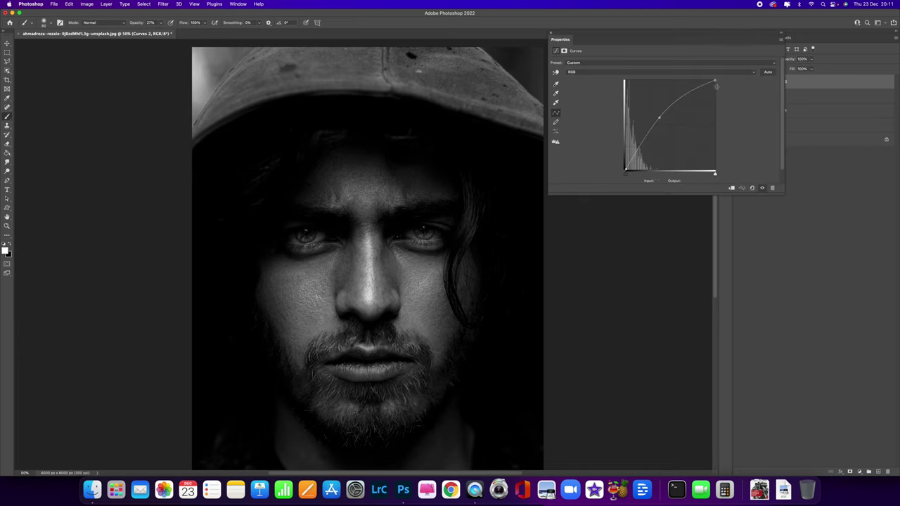
pyautogui.moveTo(658, 118)
pyautogui.mouseDown()
pyautogui.moveTo(664, 125)
pyautogui.moveTo(646, 112)
pyautogui.moveTo(659, 118)
pyautogui.mouseUp()
pyautogui.moveTo(638, 149); pyautogui.dragTo(638, 148)
pyautogui.moveTo(688, 94); pyautogui.dragTo(661, 113)
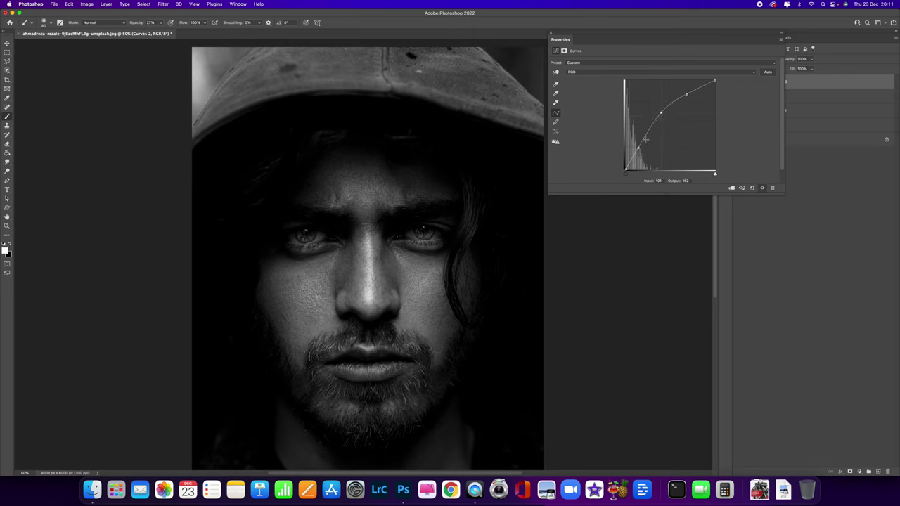
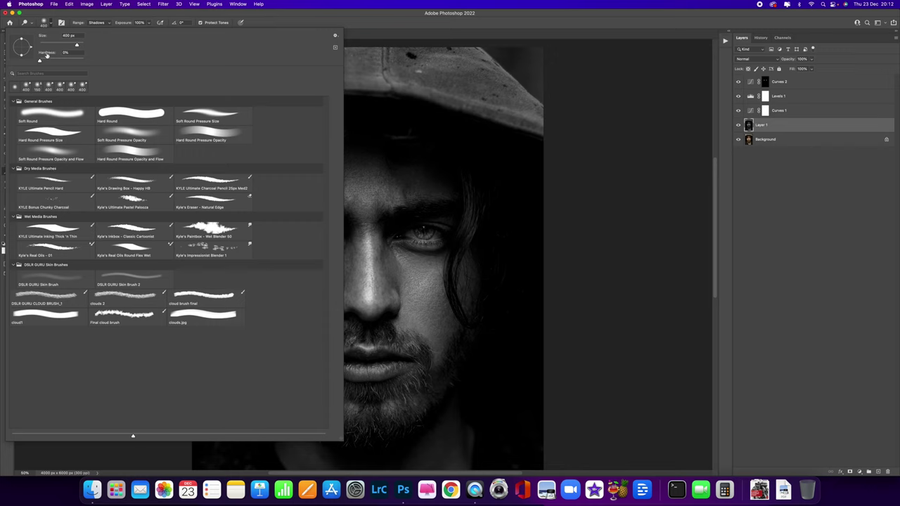
# Set the Dodge tool's brush to 400 px with 0% hardness for working on Layer 1
pyautogui.moveTo(47, 61); pyautogui.dragTo(36, 61)
pyautogui.click(110, 14)
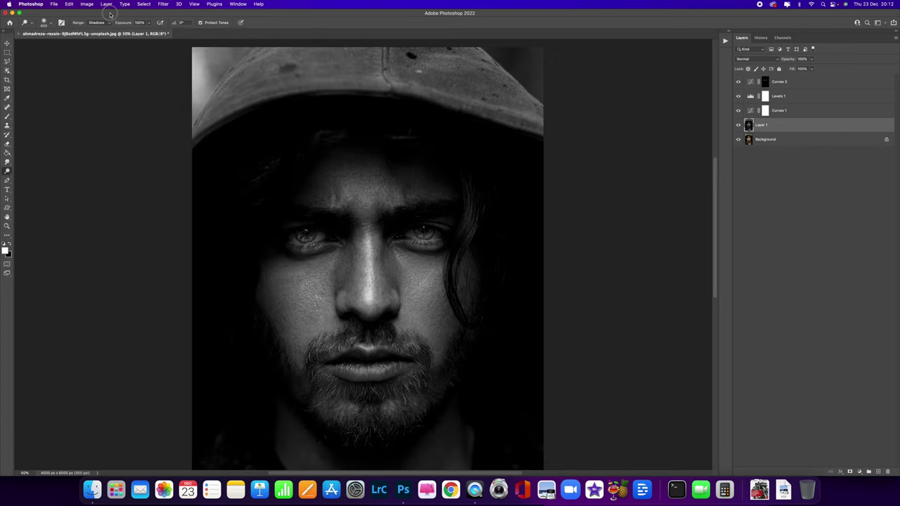
pyautogui.click(51, 24)
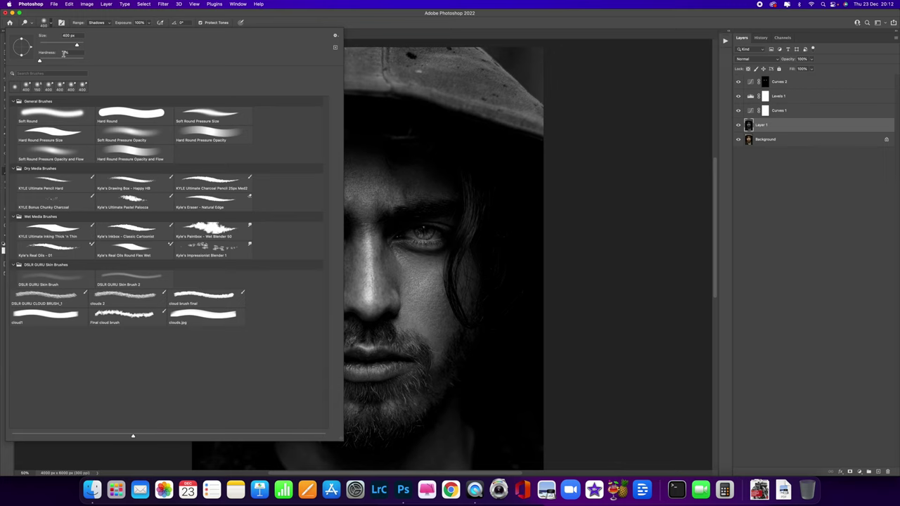
pyautogui.click(124, 14)
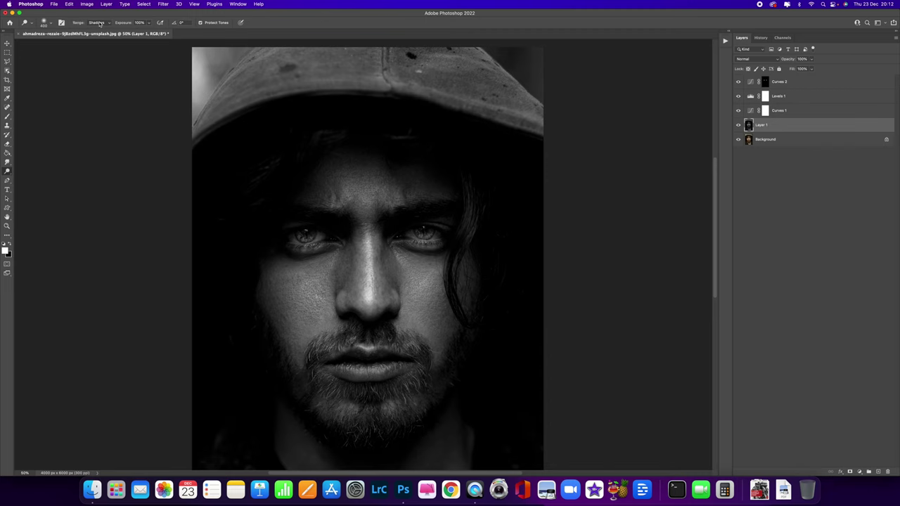
# Try dodging Highlights at 100% exposure across the eyes and nose bridge on Layer 1
pyautogui.click(109, 25)
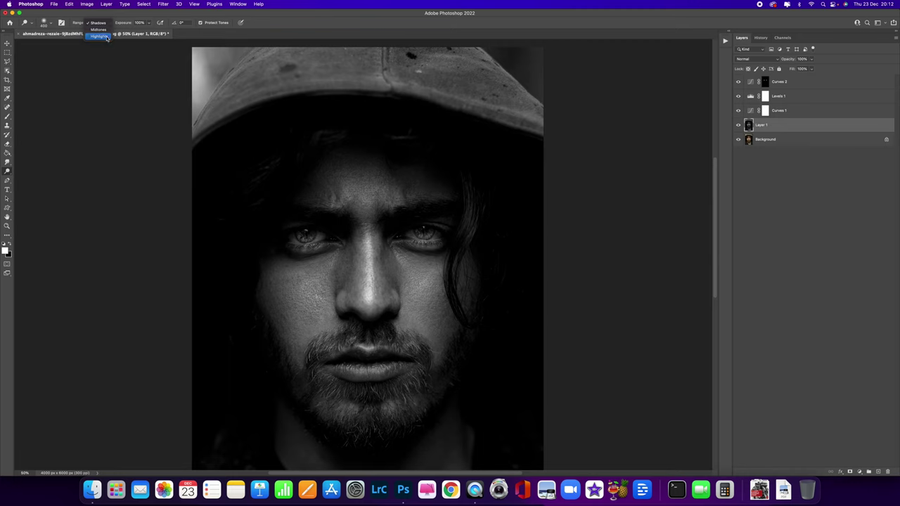
pyautogui.click(99, 36)
pyautogui.click(148, 24)
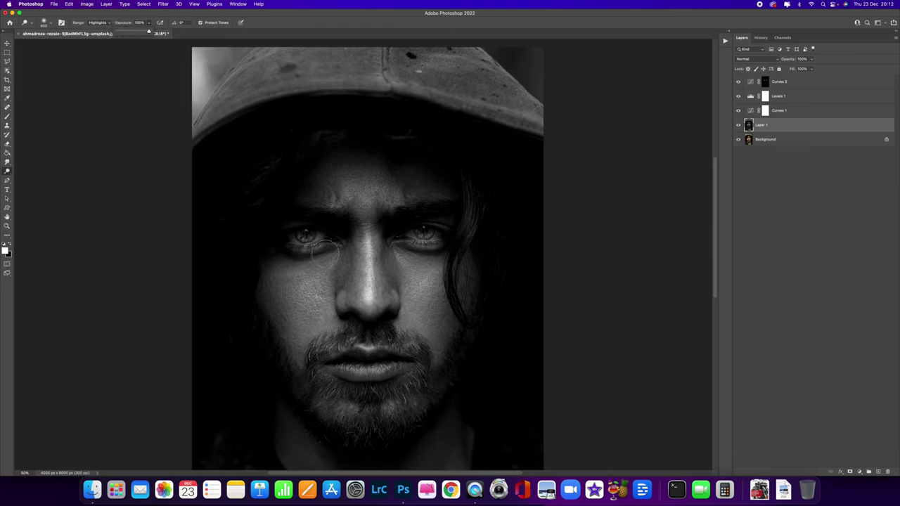
pyautogui.moveTo(318, 242)
pyautogui.mouseDown()
pyautogui.moveTo(290, 238)
pyautogui.moveTo(345, 236)
pyautogui.moveTo(277, 232)
pyautogui.moveTo(333, 236)
pyautogui.moveTo(311, 240)
pyautogui.moveTo(293, 240)
pyautogui.moveTo(439, 231)
pyautogui.moveTo(407, 234)
pyautogui.moveTo(439, 243)
pyautogui.mouseUp()
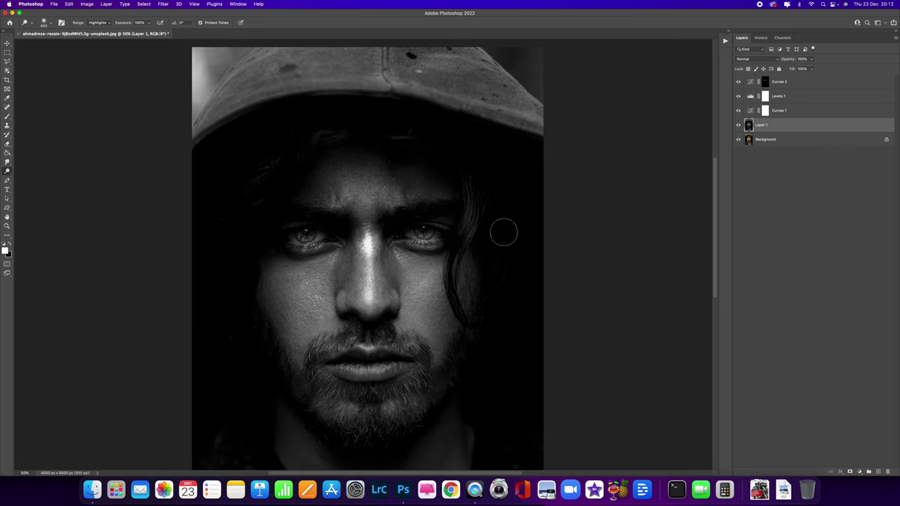
# Compare the image before and after the dodge stroke in the history, and revert to the state preceding it
pyautogui.click(762, 38)
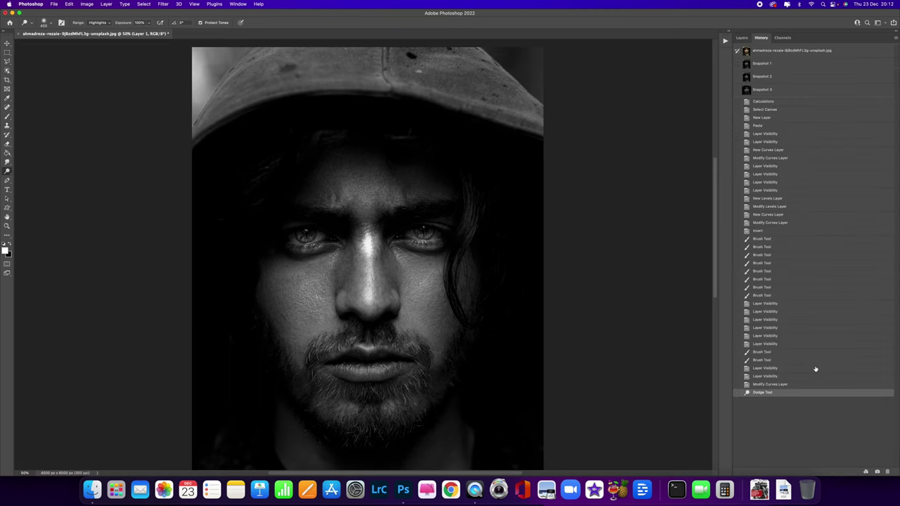
pyautogui.click(765, 385)
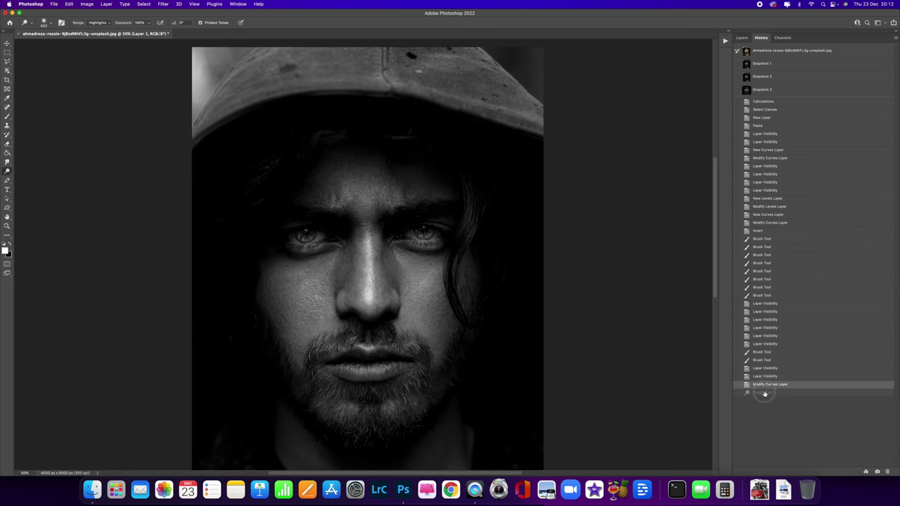
pyautogui.click(765, 392)
pyautogui.click(765, 384)
# Dodge the Midtones at 42% exposure over both irises, eye whites and lower eyelids on Layer 1
pyautogui.click(109, 25)
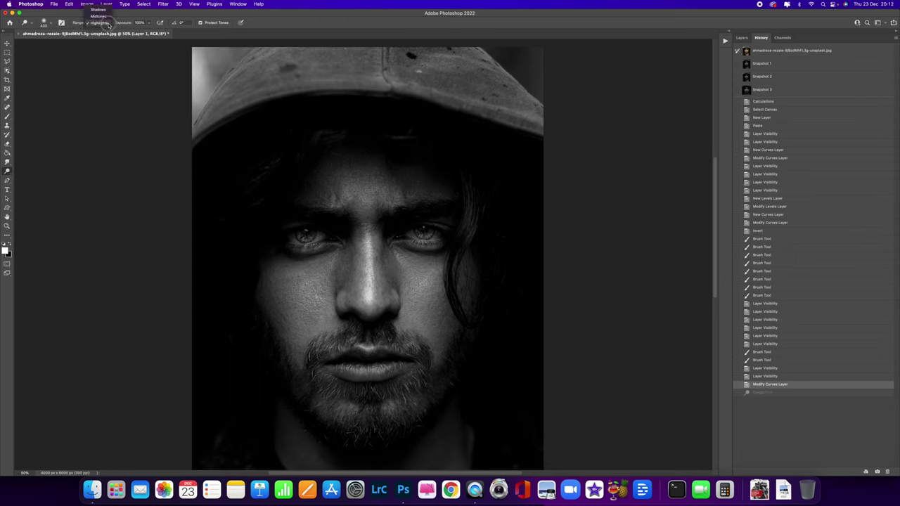
pyautogui.click(97, 16)
pyautogui.moveTo(148, 25); pyautogui.dragTo(132, 37)
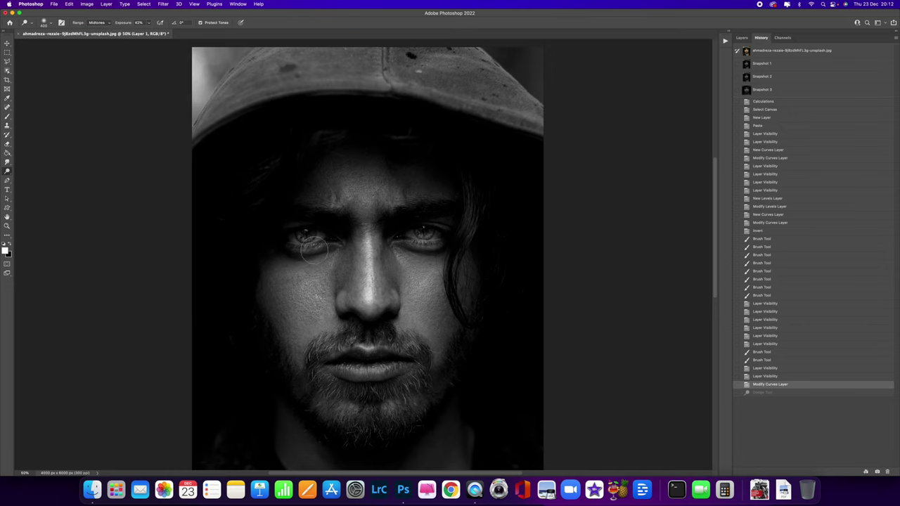
pyautogui.press('super+1')
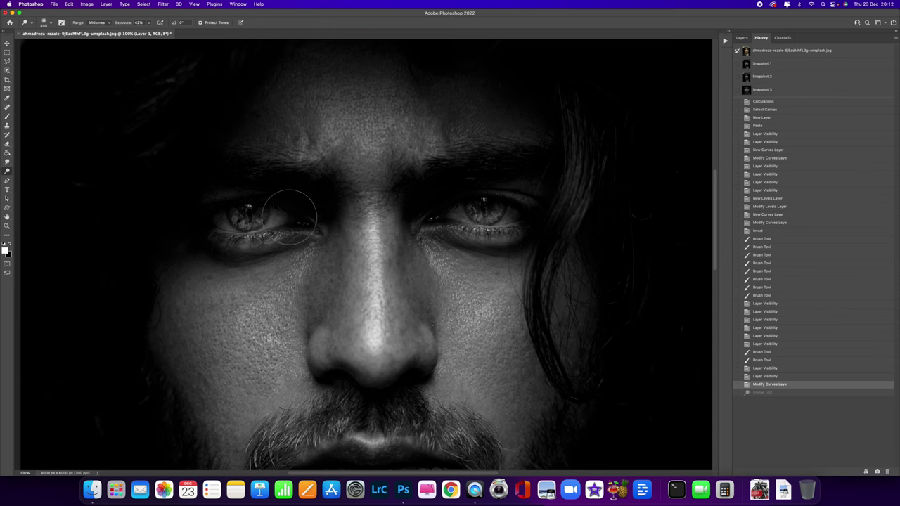
pyautogui.moveTo(269, 222)
pyautogui.mouseDown()
pyautogui.moveTo(245, 220)
pyautogui.moveTo(239, 212)
pyautogui.moveTo(282, 212)
pyautogui.moveTo(255, 224)
pyautogui.moveTo(298, 229)
pyautogui.moveTo(227, 225)
pyautogui.moveTo(218, 215)
pyautogui.moveTo(246, 211)
pyautogui.mouseUp()
pyautogui.moveTo(493, 208)
pyautogui.mouseDown()
pyautogui.moveTo(470, 218)
pyautogui.moveTo(421, 227)
pyautogui.mouseUp()
pyautogui.moveTo(482, 188)
pyautogui.mouseDown()
pyautogui.moveTo(518, 223)
pyautogui.moveTo(502, 232)
pyautogui.moveTo(546, 234)
pyautogui.moveTo(424, 213)
pyautogui.mouseUp()
pyautogui.moveTo(185, 220)
pyautogui.mouseDown()
pyautogui.moveTo(270, 210)
pyautogui.moveTo(214, 220)
pyautogui.moveTo(276, 212)
pyautogui.moveTo(223, 221)
pyautogui.moveTo(300, 222)
pyautogui.moveTo(230, 203)
pyautogui.moveTo(249, 219)
pyautogui.mouseUp()
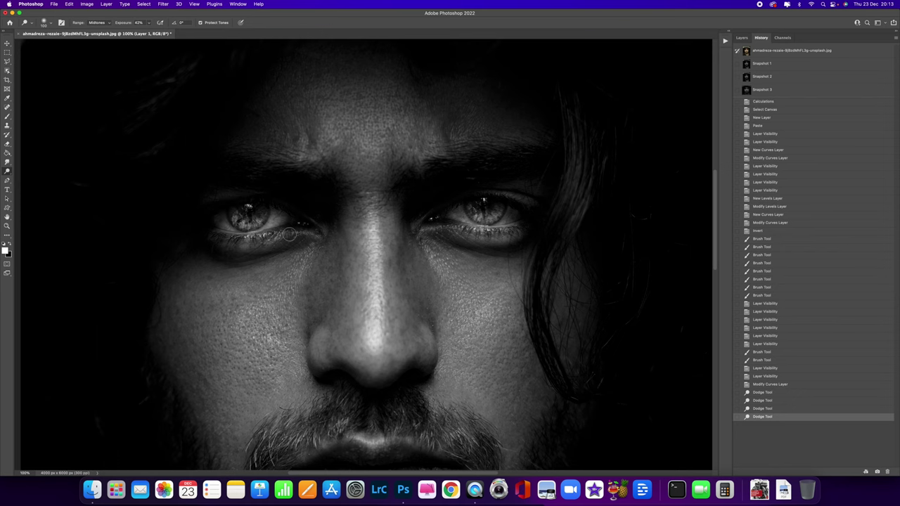
pyautogui.press('super+minus')
pyautogui.press('super+minus')
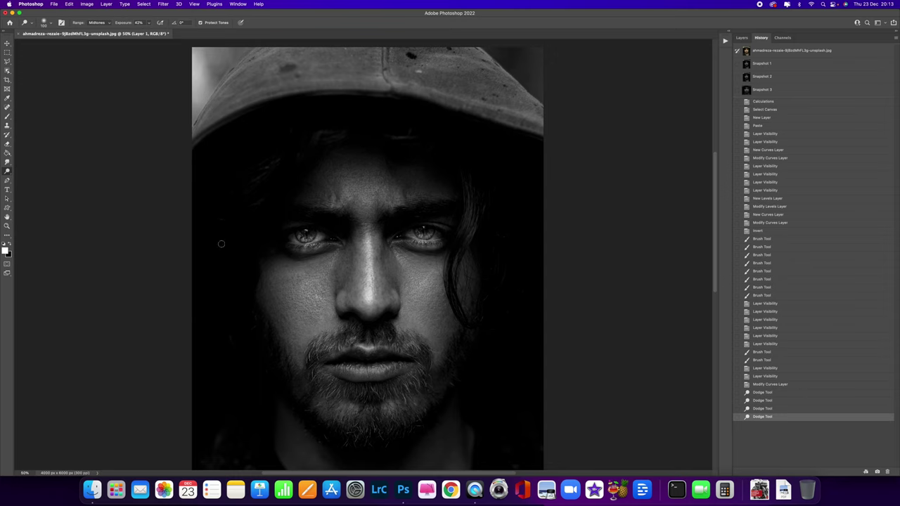
# Burn the Shadows at 22% exposure around the nostril, side of the nose, upper lip and inner eye corner
pyautogui.rightClick(10, 173)
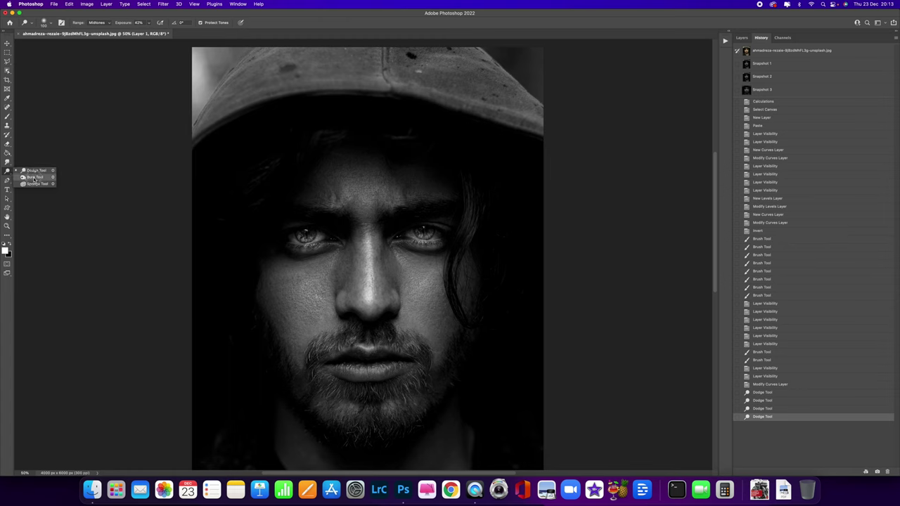
pyautogui.click(34, 178)
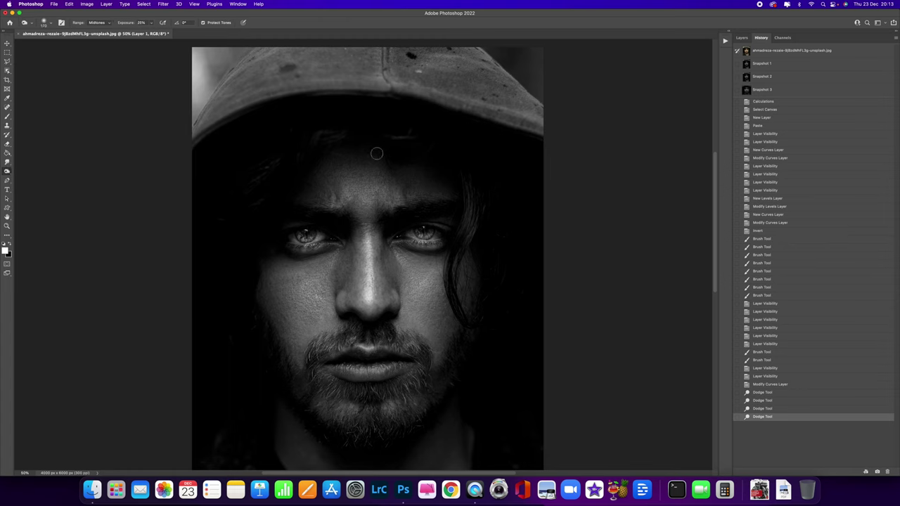
pyautogui.click(151, 23)
pyautogui.click(98, 22)
pyautogui.click(99, 15)
pyautogui.click(393, 315)
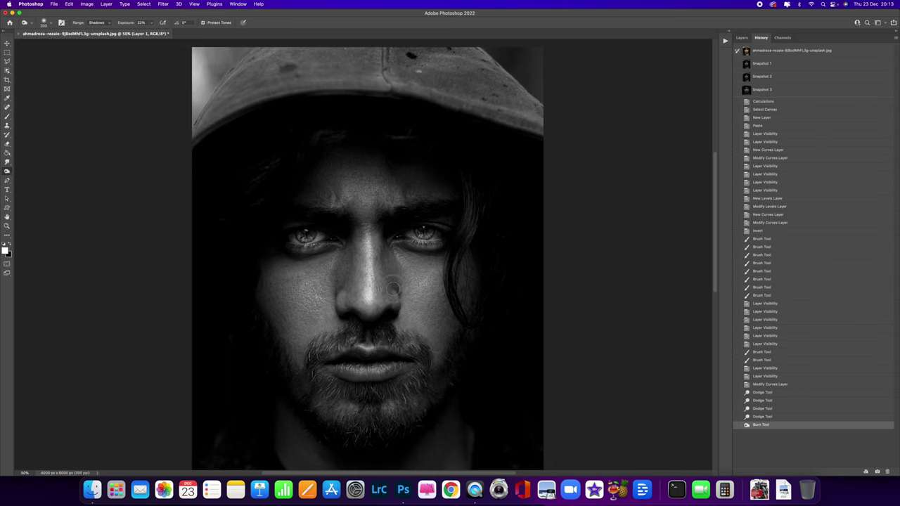
pyautogui.click(392, 288)
pyautogui.click(363, 334)
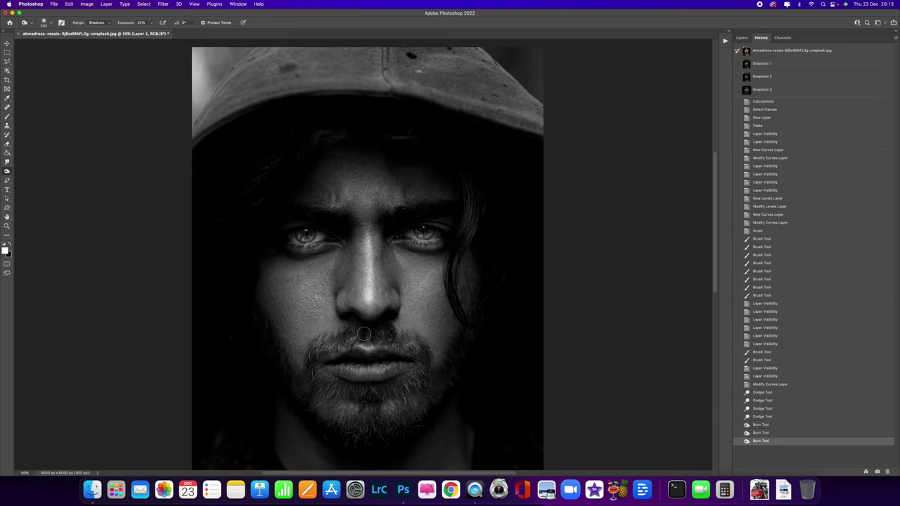
pyautogui.click(389, 232)
# Lower the Burn exposure to 8% and darken the shadows beneath both eyes and along the side of the nose
pyautogui.click(151, 25)
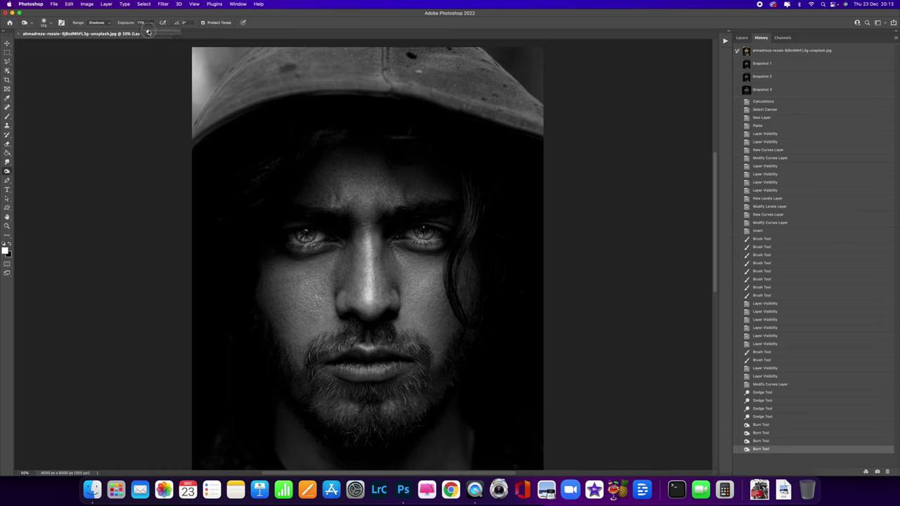
pyautogui.press(']')
pyautogui.moveTo(438, 254); pyautogui.dragTo(393, 244)
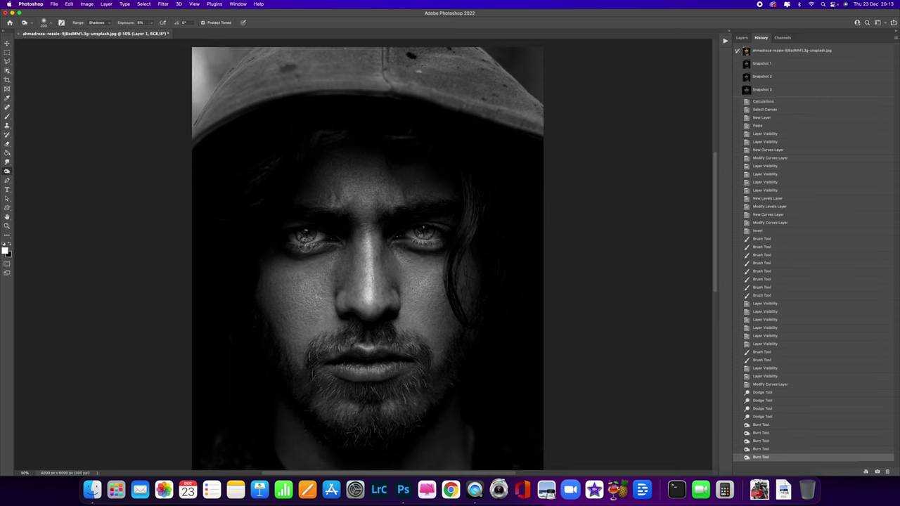
pyautogui.moveTo(338, 248); pyautogui.dragTo(291, 251)
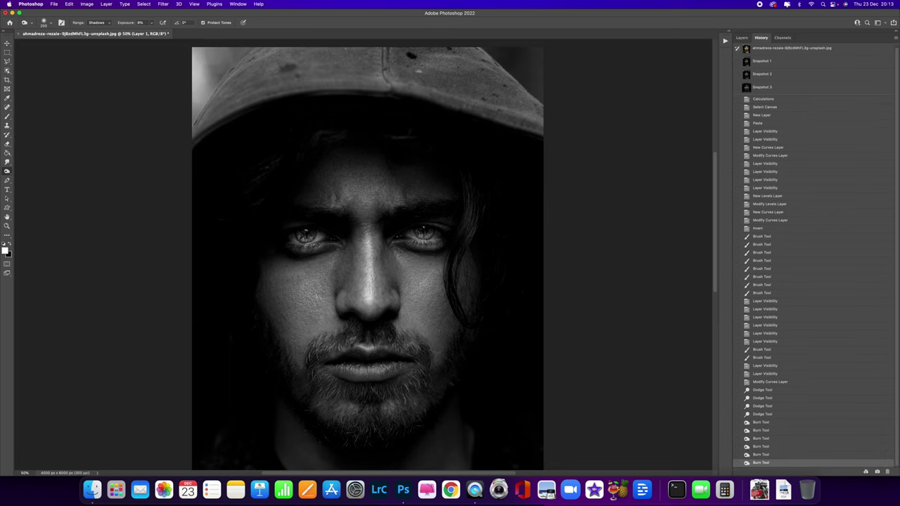
pyautogui.moveTo(337, 289); pyautogui.dragTo(345, 253)
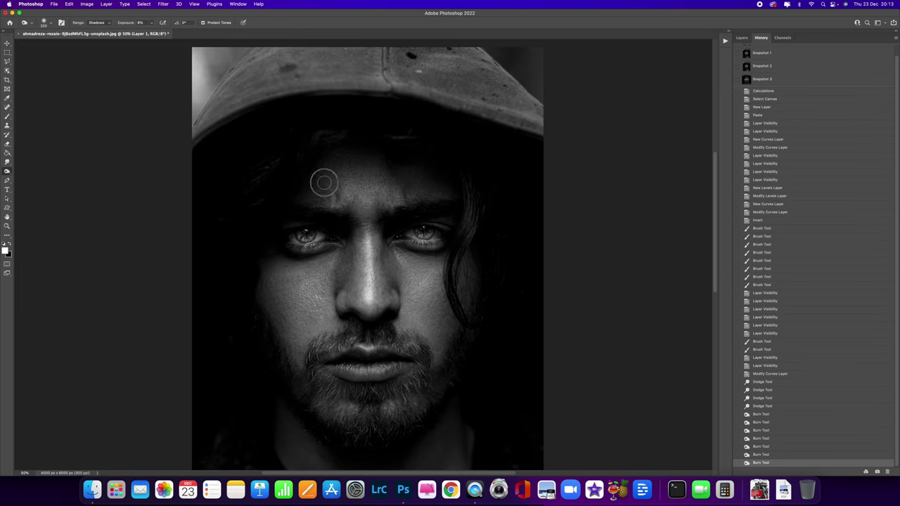
# Burn the shadows on both sides of the forehead, across the lips and chin, and beside the hanging hair strand
pyautogui.moveTo(319, 182); pyautogui.dragTo(326, 152)
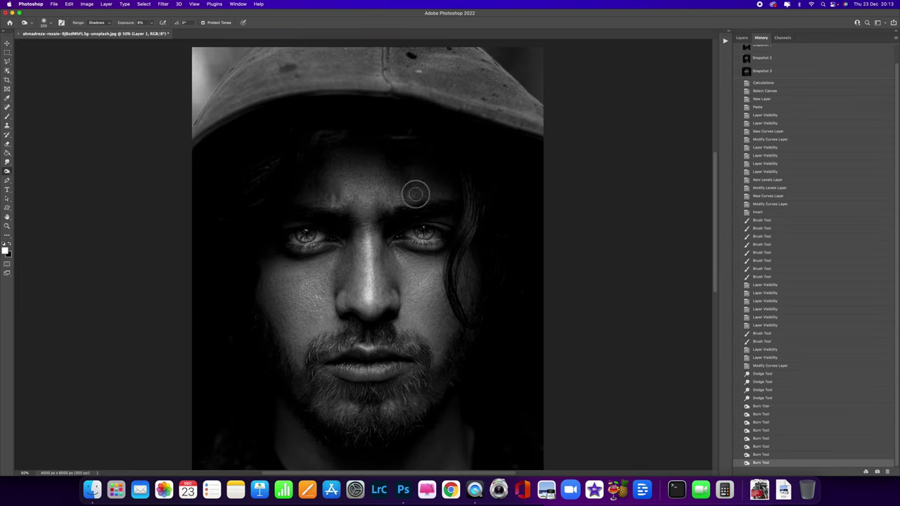
pyautogui.moveTo(423, 171); pyautogui.dragTo(419, 181)
pyautogui.moveTo(329, 178); pyautogui.dragTo(331, 162)
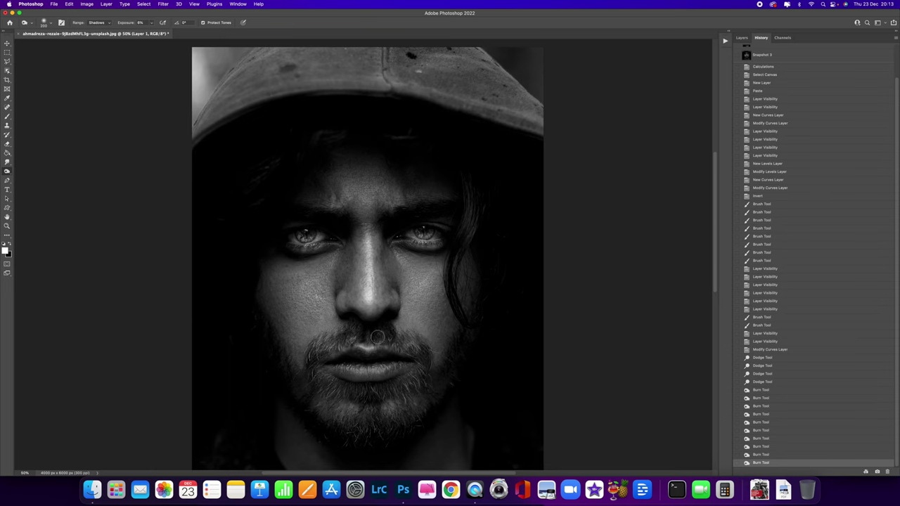
pyautogui.moveTo(397, 364)
pyautogui.mouseDown()
pyautogui.moveTo(338, 360)
pyautogui.moveTo(348, 369)
pyautogui.mouseUp()
pyautogui.click(370, 400)
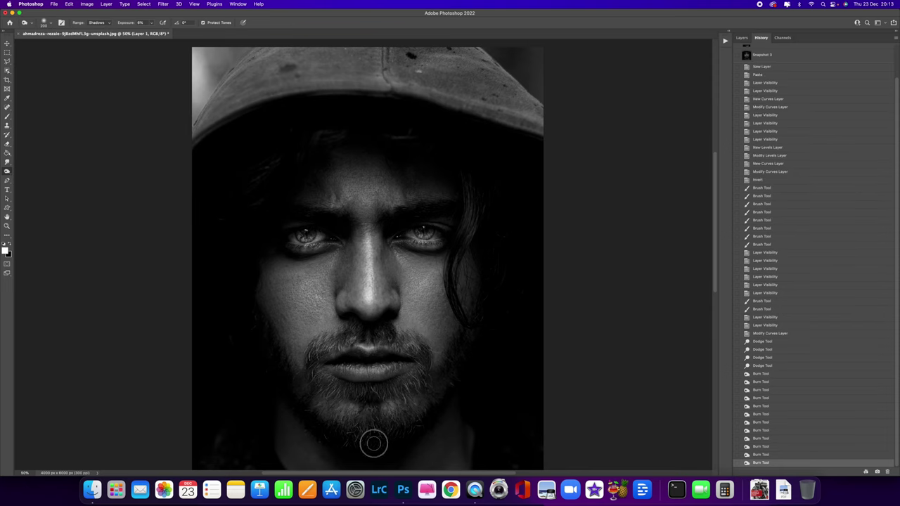
pyautogui.press('[')
pyautogui.moveTo(468, 341); pyautogui.dragTo(475, 333)
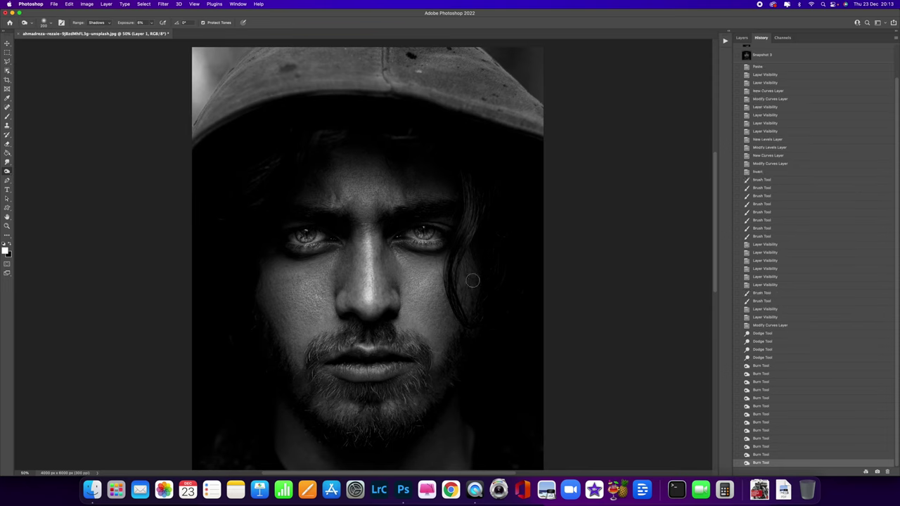
# Burn the Midtones along the sides of the nose, the cheeks, the beard edges and the moustache
pyautogui.click(106, 23)
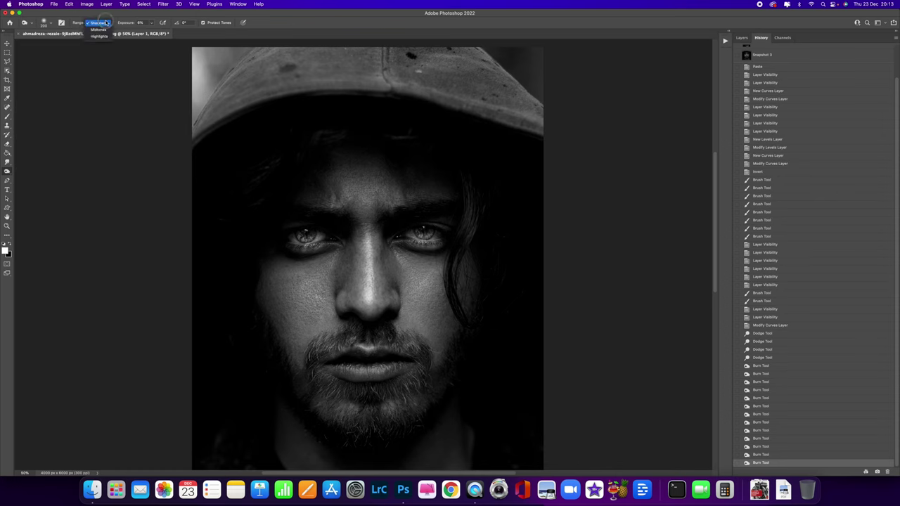
pyautogui.press('Return')
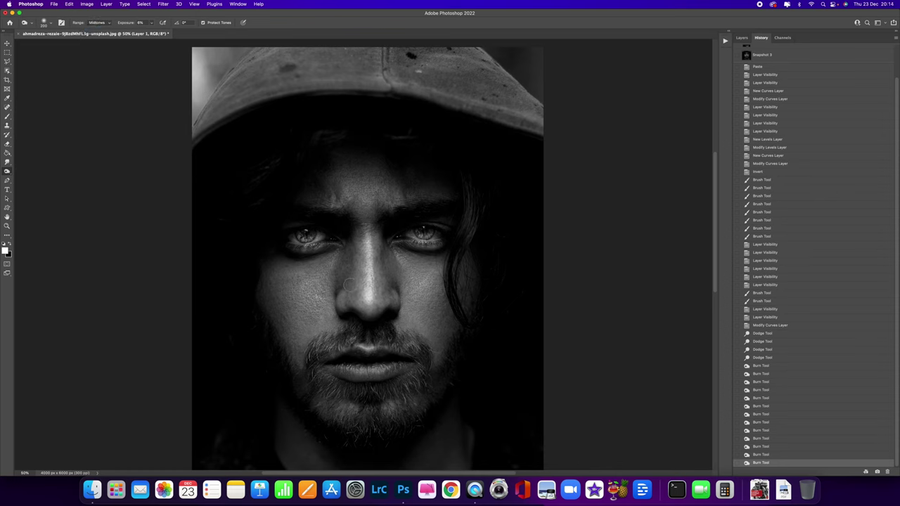
pyautogui.moveTo(348, 263)
pyautogui.mouseDown()
pyautogui.moveTo(341, 255)
pyautogui.moveTo(346, 275)
pyautogui.moveTo(344, 267)
pyautogui.moveTo(444, 281)
pyautogui.moveTo(421, 258)
pyautogui.mouseUp()
pyautogui.moveTo(439, 306)
pyautogui.mouseDown()
pyautogui.moveTo(449, 337)
pyautogui.moveTo(442, 291)
pyautogui.moveTo(442, 342)
pyautogui.moveTo(438, 291)
pyautogui.moveTo(448, 330)
pyautogui.moveTo(456, 316)
pyautogui.moveTo(447, 362)
pyautogui.mouseUp()
pyautogui.moveTo(296, 347)
pyautogui.mouseDown()
pyautogui.moveTo(272, 265)
pyautogui.moveTo(287, 330)
pyautogui.moveTo(274, 280)
pyautogui.moveTo(279, 316)
pyautogui.moveTo(320, 388)
pyautogui.mouseUp()
pyautogui.moveTo(361, 342); pyautogui.dragTo(346, 344)
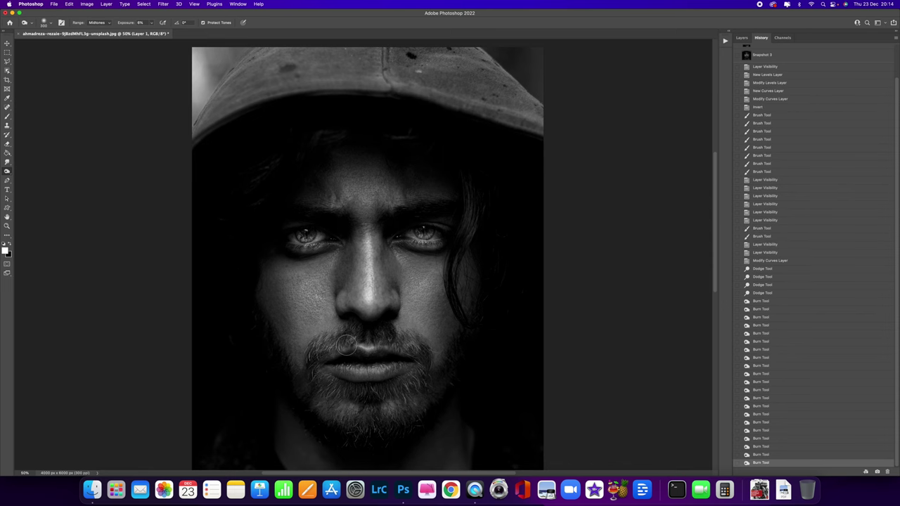
# Burn the midtones in close-up under the eye, through the chin and side beard, and along the lower lip
pyautogui.press('super+1')
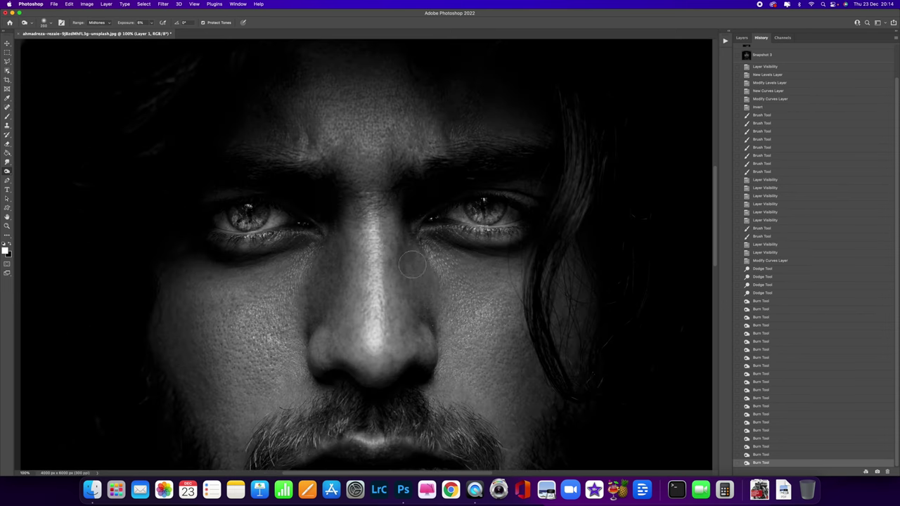
pyautogui.moveTo(408, 241)
pyautogui.mouseDown()
pyautogui.moveTo(394, 211)
pyautogui.moveTo(482, 250)
pyautogui.mouseUp()
pyautogui.moveTo(484, 350); pyautogui.dragTo(457, 219)
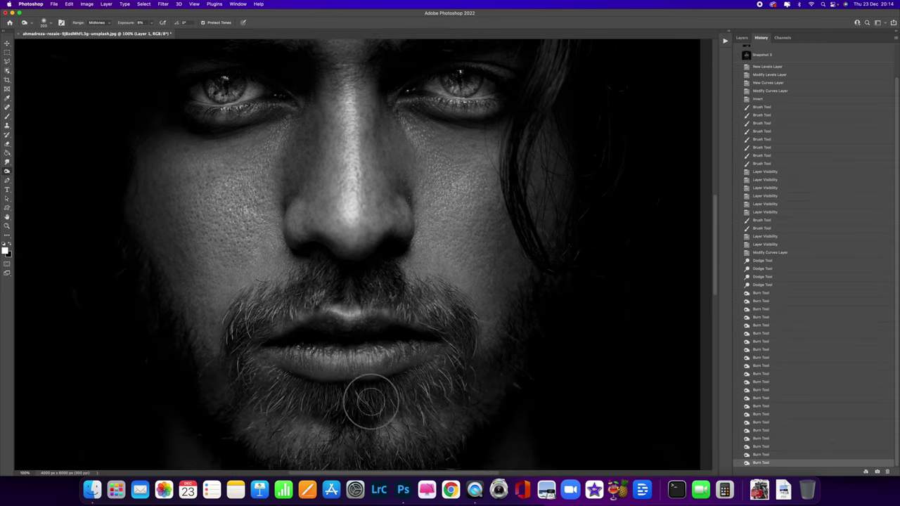
pyautogui.moveTo(359, 413); pyautogui.dragTo(350, 423)
pyautogui.moveTo(492, 373); pyautogui.dragTo(475, 369)
pyautogui.click(277, 386)
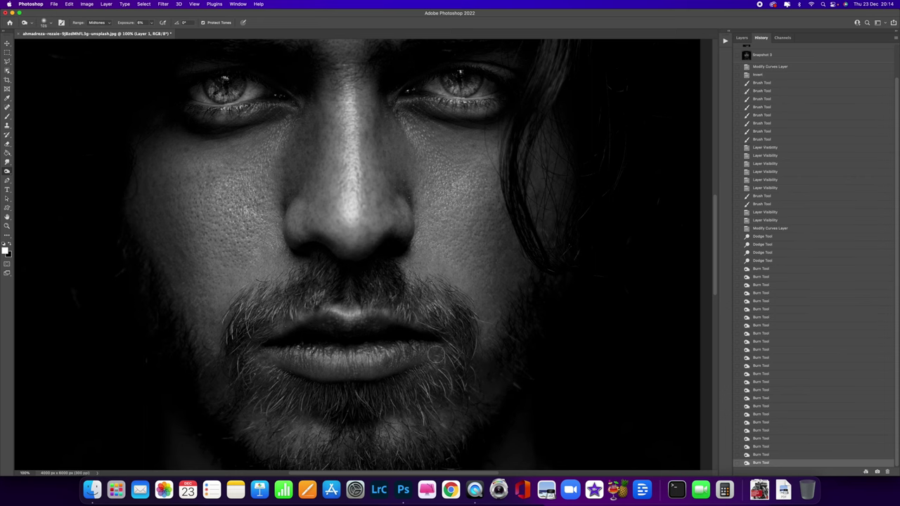
pyautogui.click(384, 365)
pyautogui.moveTo(302, 360)
pyautogui.mouseDown()
pyautogui.moveTo(276, 353)
pyautogui.moveTo(308, 357)
pyautogui.mouseUp()
# Burn the Highlights on the nose and on both cheeks beneath the eyes
pyautogui.click(99, 22)
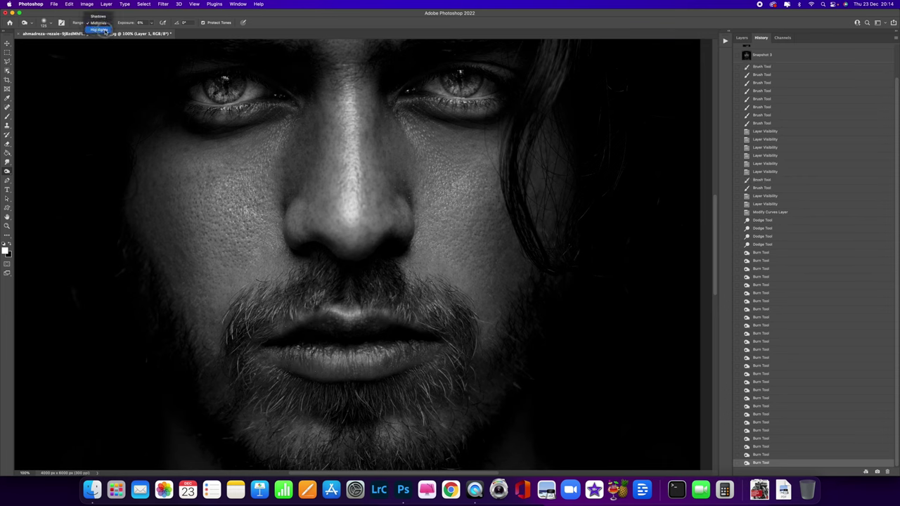
pyautogui.click(100, 29)
pyautogui.moveTo(355, 194)
pyautogui.mouseDown()
pyautogui.moveTo(351, 212)
pyautogui.moveTo(347, 116)
pyautogui.moveTo(344, 132)
pyautogui.moveTo(277, 140)
pyautogui.moveTo(278, 159)
pyautogui.moveTo(259, 152)
pyautogui.mouseUp()
pyautogui.moveTo(408, 130)
pyautogui.mouseDown()
pyautogui.moveTo(465, 204)
pyautogui.moveTo(486, 219)
pyautogui.moveTo(511, 220)
pyautogui.moveTo(462, 274)
pyautogui.moveTo(492, 196)
pyautogui.mouseUp()
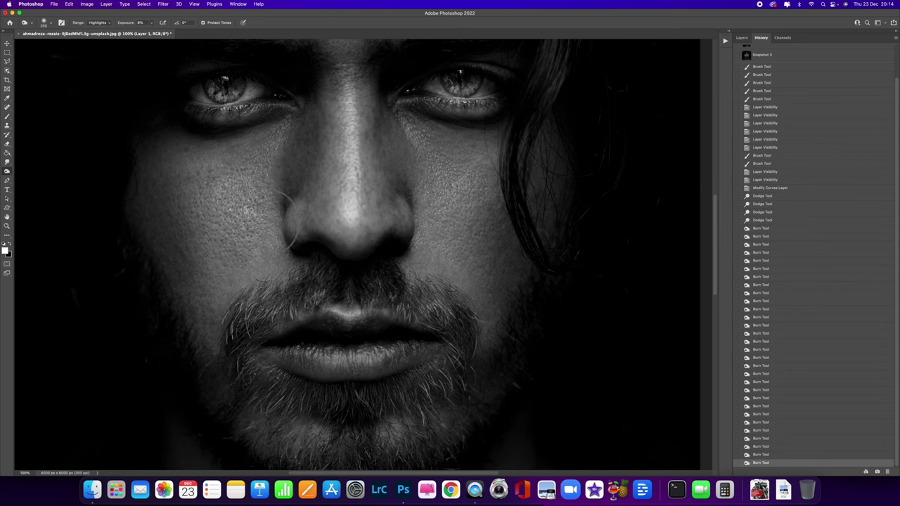
pyautogui.moveTo(259, 207)
pyautogui.mouseDown()
pyautogui.moveTo(285, 225)
pyautogui.moveTo(292, 271)
pyautogui.mouseUp()
pyautogui.moveTo(270, 198); pyautogui.dragTo(273, 154)
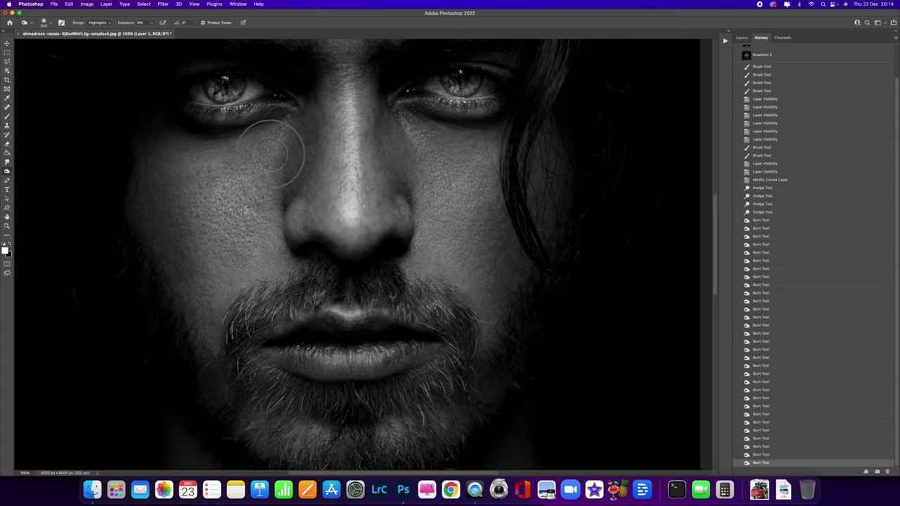
# Dodge the Highlights at 42% exposure on the beard hairs and moustache around the mouth
pyautogui.moveTo(322, 281); pyautogui.dragTo(354, 102)
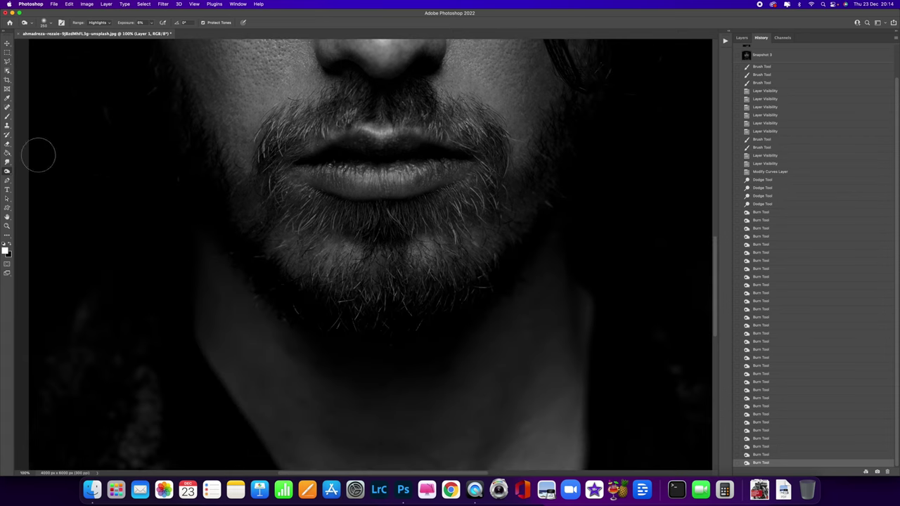
pyautogui.rightClick(7, 170)
pyautogui.click(32, 169)
pyautogui.click(104, 23)
pyautogui.click(99, 30)
pyautogui.moveTo(392, 212)
pyautogui.mouseDown()
pyautogui.moveTo(382, 232)
pyautogui.moveTo(384, 224)
pyautogui.moveTo(385, 296)
pyautogui.moveTo(393, 275)
pyautogui.moveTo(394, 284)
pyautogui.moveTo(387, 312)
pyautogui.moveTo(353, 296)
pyautogui.moveTo(352, 285)
pyautogui.moveTo(384, 305)
pyautogui.moveTo(491, 277)
pyautogui.mouseUp()
pyautogui.moveTo(473, 207)
pyautogui.mouseDown()
pyautogui.moveTo(446, 201)
pyautogui.moveTo(446, 215)
pyautogui.mouseUp()
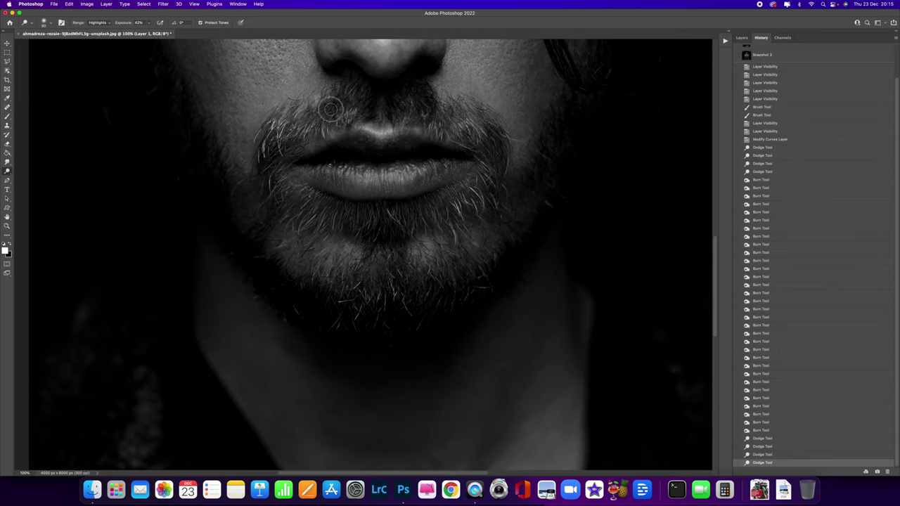
pyautogui.moveTo(437, 109)
pyautogui.mouseDown()
pyautogui.moveTo(459, 144)
pyautogui.moveTo(446, 132)
pyautogui.moveTo(490, 142)
pyautogui.mouseUp()
pyautogui.moveTo(438, 205); pyautogui.dragTo(430, 174)
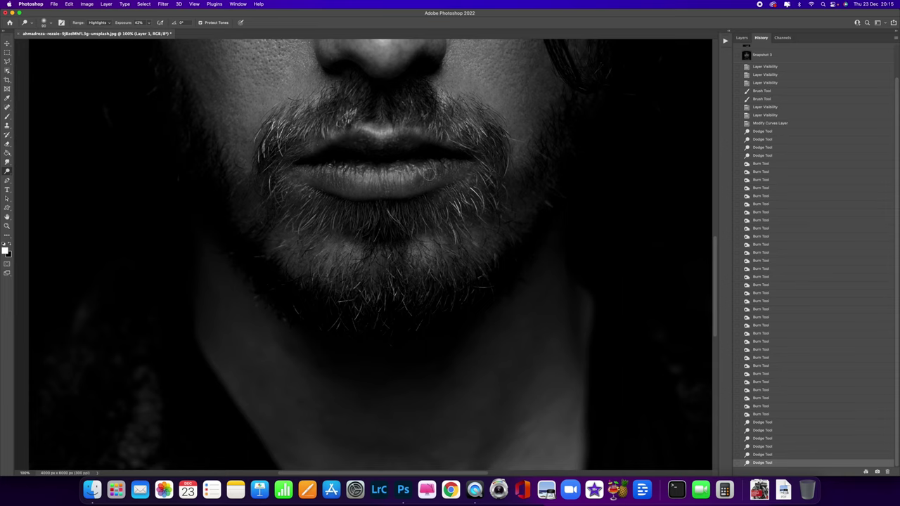
# Adjust the Dodge exposure and brighten the highlights along the lower lip
pyautogui.click(148, 23)
pyautogui.moveTo(144, 32); pyautogui.dragTo(148, 32)
pyautogui.moveTo(398, 166)
pyautogui.mouseDown()
pyautogui.moveTo(407, 176)
pyautogui.moveTo(324, 170)
pyautogui.moveTo(362, 187)
pyautogui.moveTo(444, 176)
pyautogui.mouseUp()
# Try dodging the highlight at the centre of the upper lip, and undo both strokes
pyautogui.click(376, 131)
pyautogui.click(380, 126)
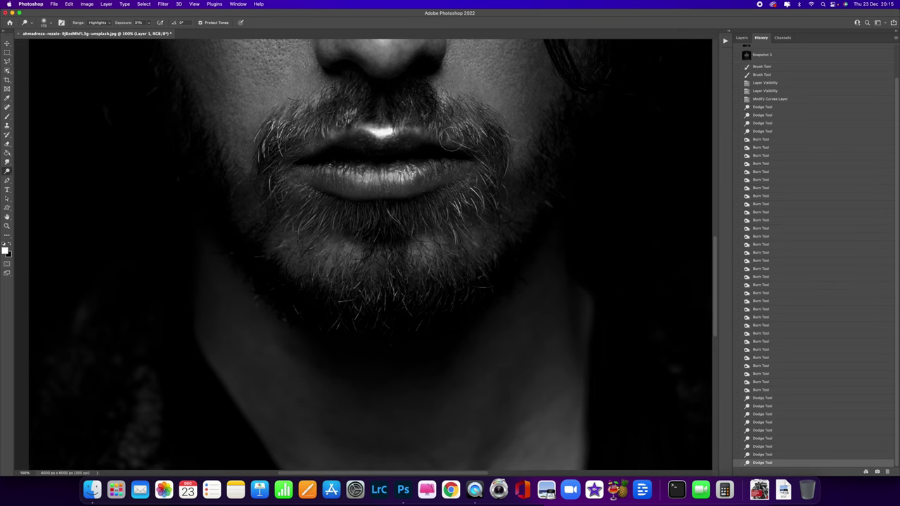
pyautogui.press('super+z')
pyautogui.press('super+z')
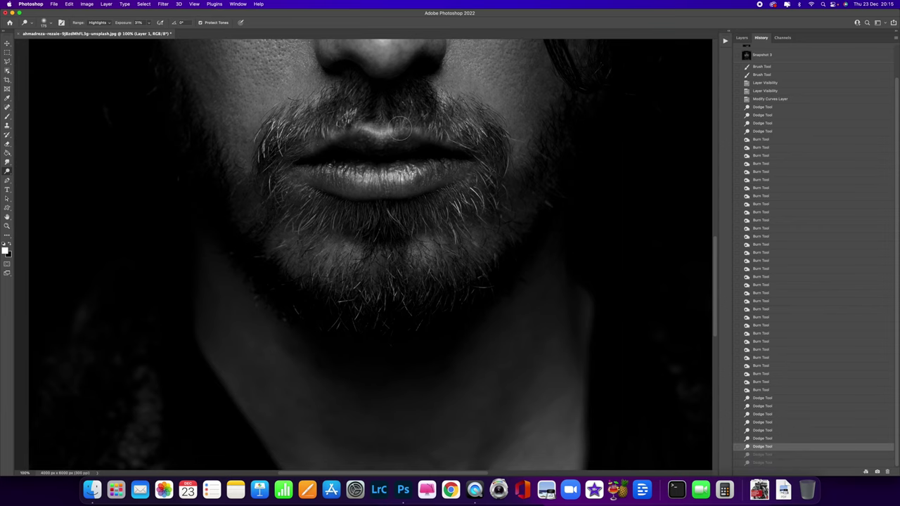
# Set the Dodge exposure to 5% and gently brighten the highlights in both eyes
pyautogui.press('super+minus')
pyautogui.press('super+minus')
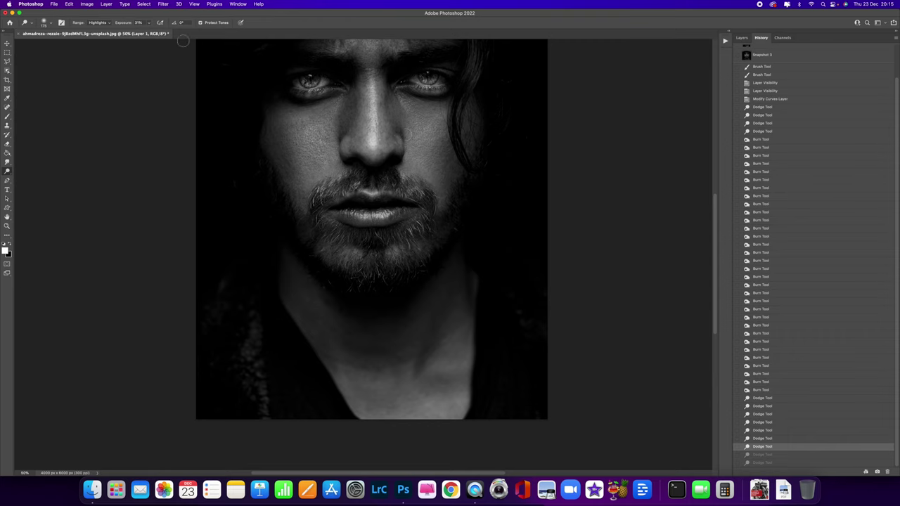
pyautogui.click(149, 23)
pyautogui.moveTo(149, 33); pyautogui.dragTo(141, 37)
pyautogui.moveTo(324, 81); pyautogui.dragTo(314, 78)
pyautogui.moveTo(429, 75); pyautogui.dragTo(426, 74)
# Dodge the highlights at 5% exposure over both eyebrows and down the beard below the lower lip
pyautogui.moveTo(387, 104); pyautogui.dragTo(400, 160)
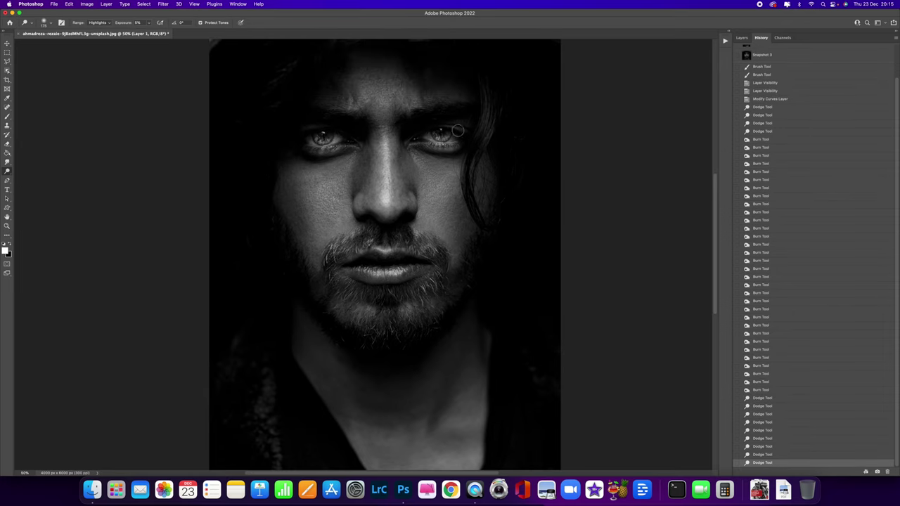
pyautogui.moveTo(468, 103)
pyautogui.mouseDown()
pyautogui.moveTo(428, 110)
pyautogui.moveTo(456, 108)
pyautogui.mouseUp()
pyautogui.moveTo(311, 110); pyautogui.dragTo(357, 116)
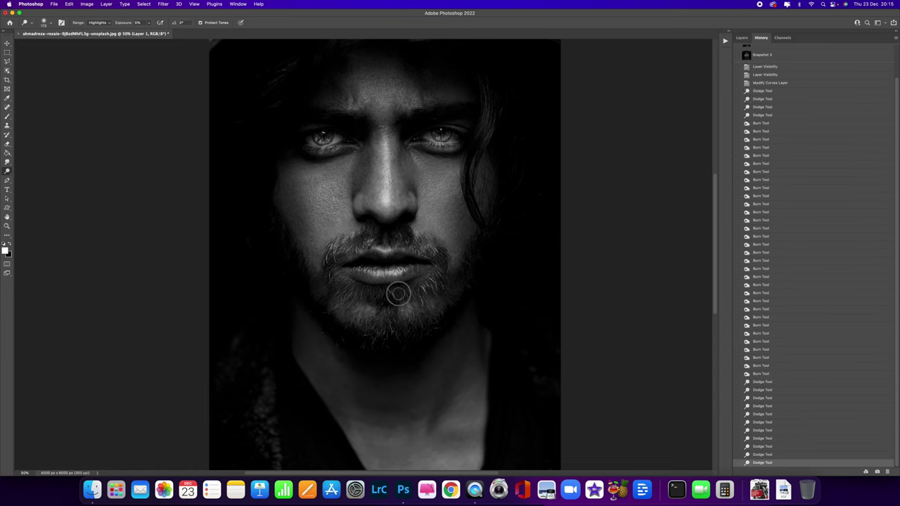
pyautogui.moveTo(394, 287)
pyautogui.mouseDown()
pyautogui.moveTo(354, 291)
pyautogui.moveTo(385, 328)
pyautogui.mouseUp()
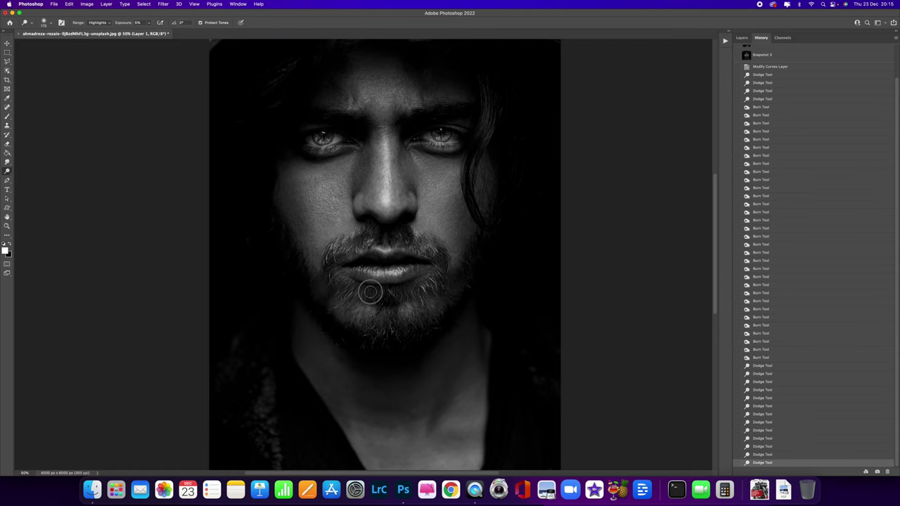
# Dodge the chin beard and the hair strands hanging beside the image's right eye at 5% exposure
pyautogui.click(378, 339)
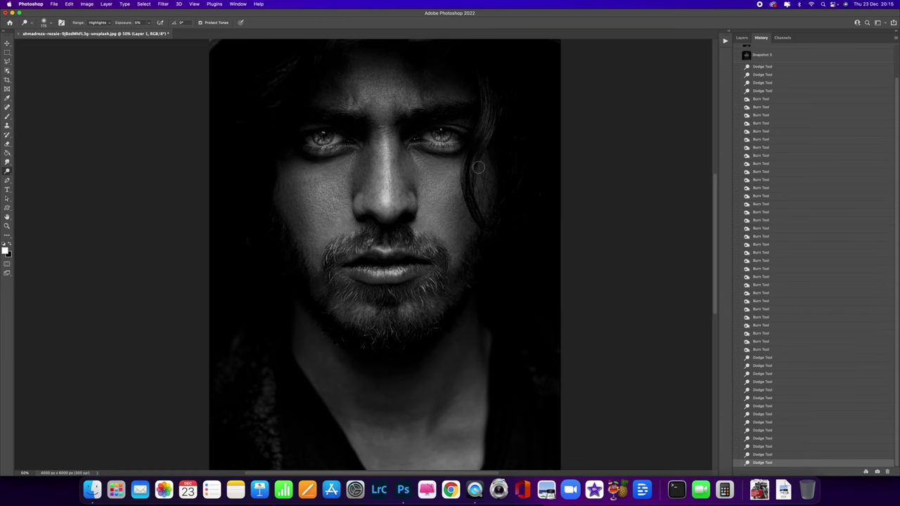
pyautogui.moveTo(477, 80)
pyautogui.mouseDown()
pyautogui.moveTo(477, 67)
pyautogui.moveTo(489, 96)
pyautogui.moveTo(225, 360)
pyautogui.mouseUp()
pyautogui.press('super+plus')
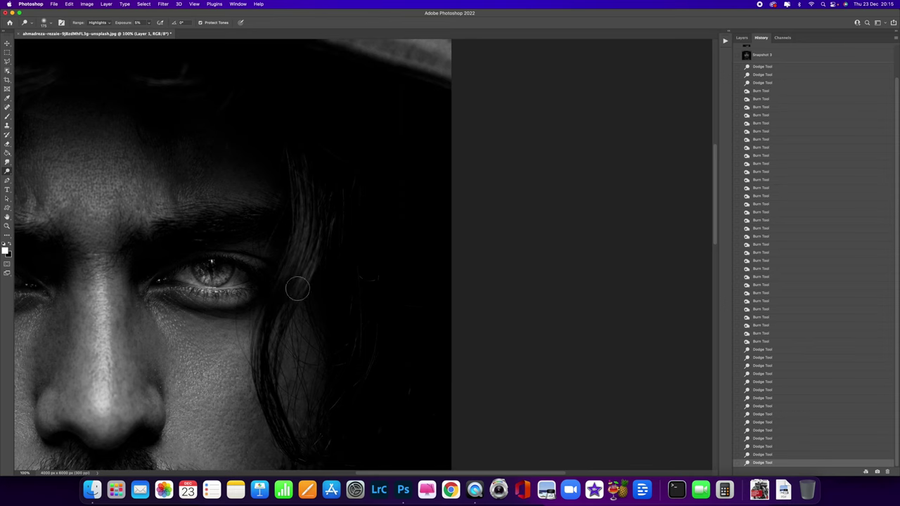
pyautogui.moveTo(299, 256); pyautogui.dragTo(297, 259)
pyautogui.moveTo(321, 215)
pyautogui.mouseDown()
pyautogui.moveTo(296, 297)
pyautogui.moveTo(295, 193)
pyautogui.moveTo(311, 268)
pyautogui.moveTo(310, 257)
pyautogui.moveTo(297, 278)
pyautogui.moveTo(294, 259)
pyautogui.moveTo(376, 153)
pyautogui.mouseUp()
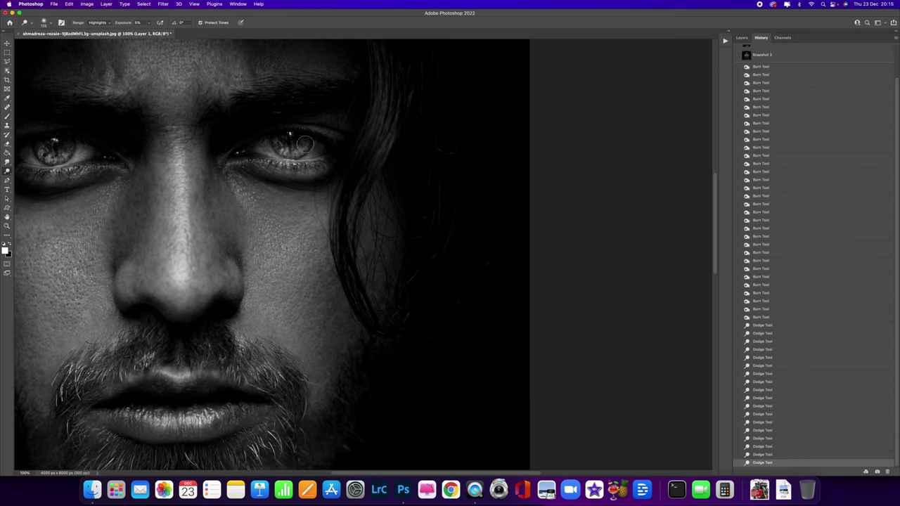
# Enlarge the Dodge brush and brighten the upper part of the hair strands beside the right eyebrow
pyautogui.press(']')
pyautogui.press(']')
pyautogui.moveTo(378, 92); pyautogui.dragTo(374, 89)
pyautogui.press('super+minus')
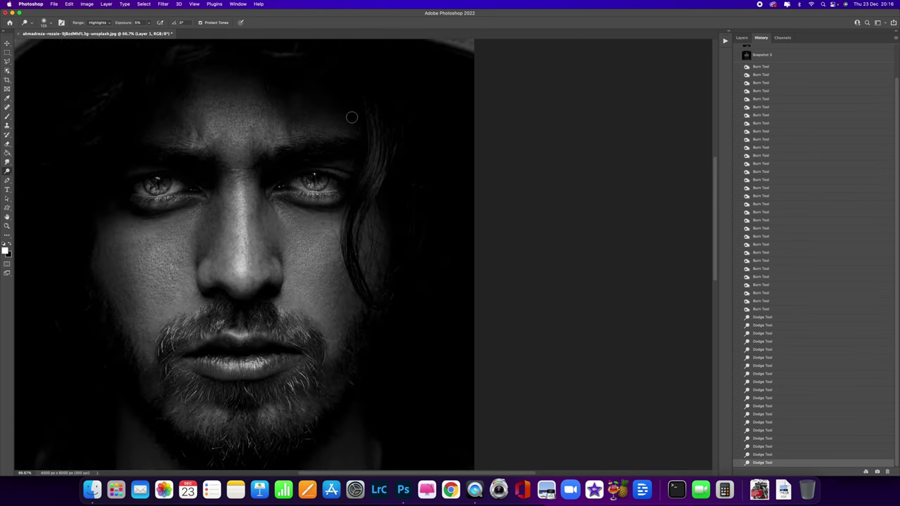
pyautogui.press('super+minus')
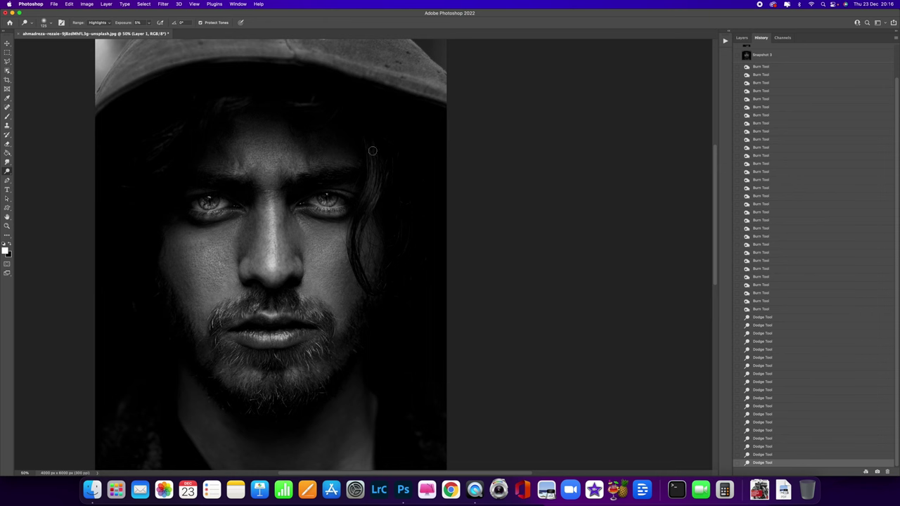
# Remove the bright specks along the right side of the nose above the nostril with the Spot Healing Brush
pyautogui.press('super+plus')
pyautogui.press('super+plus')
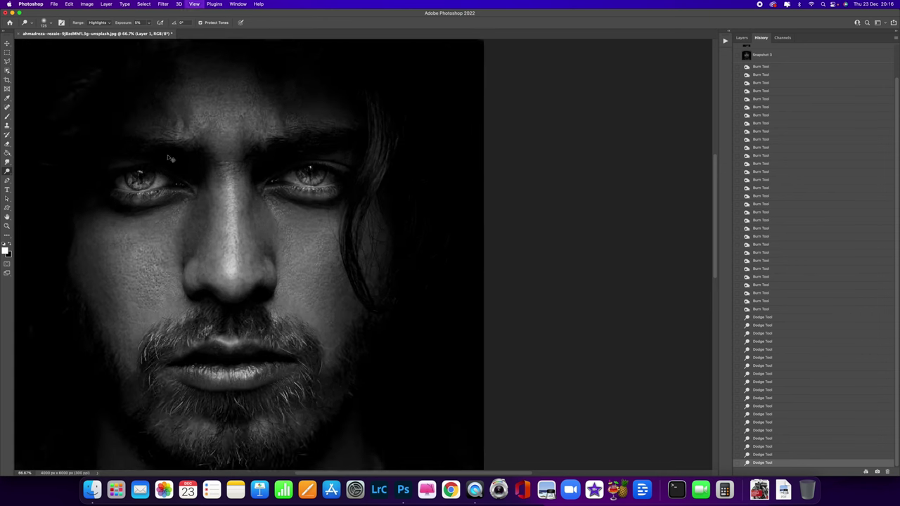
pyautogui.moveTo(7, 106); pyautogui.dragTo(63, 132)
pyautogui.moveTo(155, 174); pyautogui.dragTo(350, 149)
pyautogui.press('super+plus')
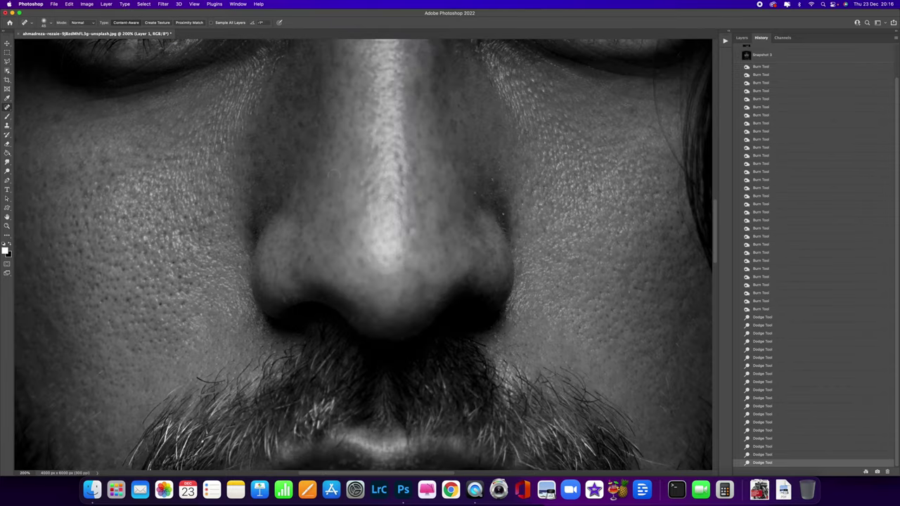
pyautogui.press('super+plus')
pyautogui.moveTo(459, 127); pyautogui.dragTo(390, 202)
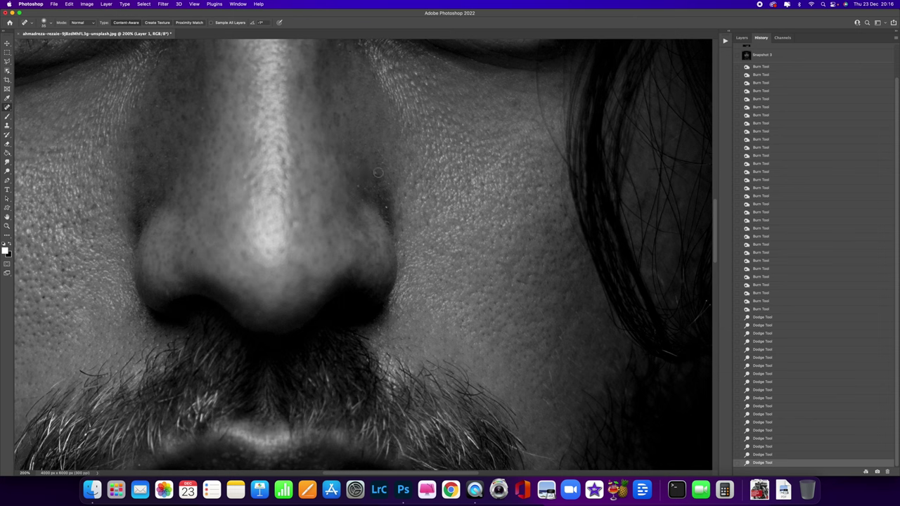
pyautogui.click(376, 172)
pyautogui.click(385, 206)
pyautogui.click(360, 189)
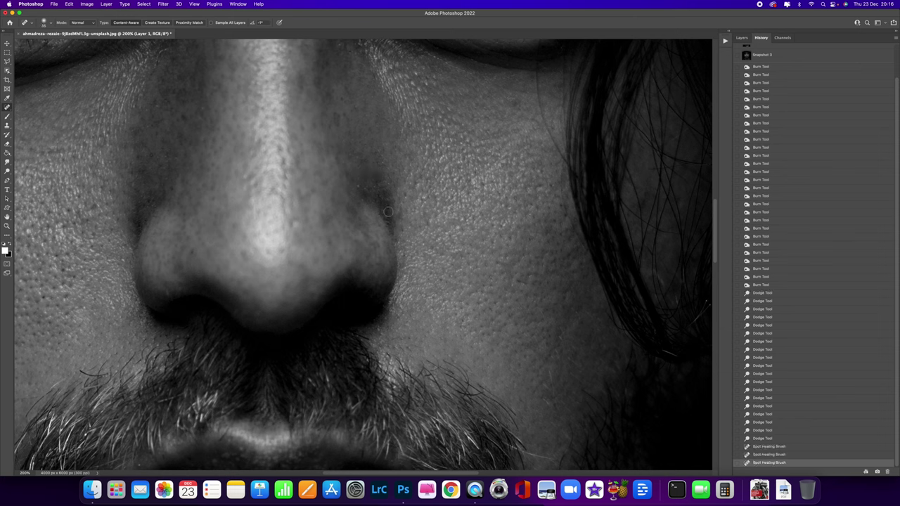
pyautogui.click(384, 209)
# Heal the small specks on the left cheek beside the nostril and above the moustache
pyautogui.moveTo(360, 267); pyautogui.dragTo(547, 214)
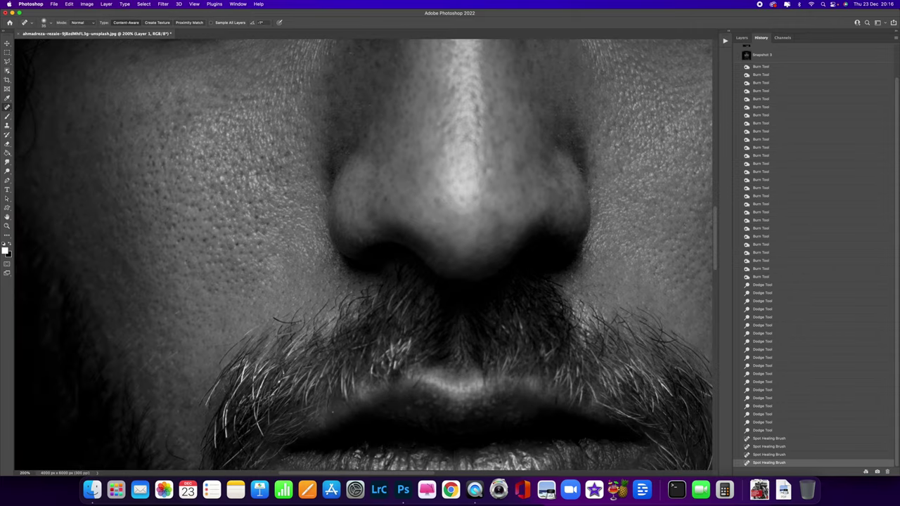
pyautogui.click(316, 208)
pyautogui.moveTo(374, 213); pyautogui.dragTo(432, 97)
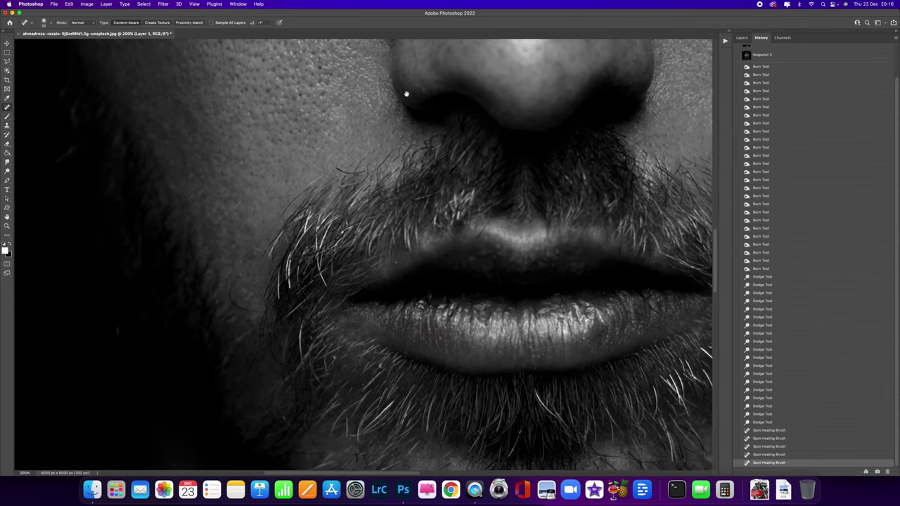
pyautogui.click(301, 94)
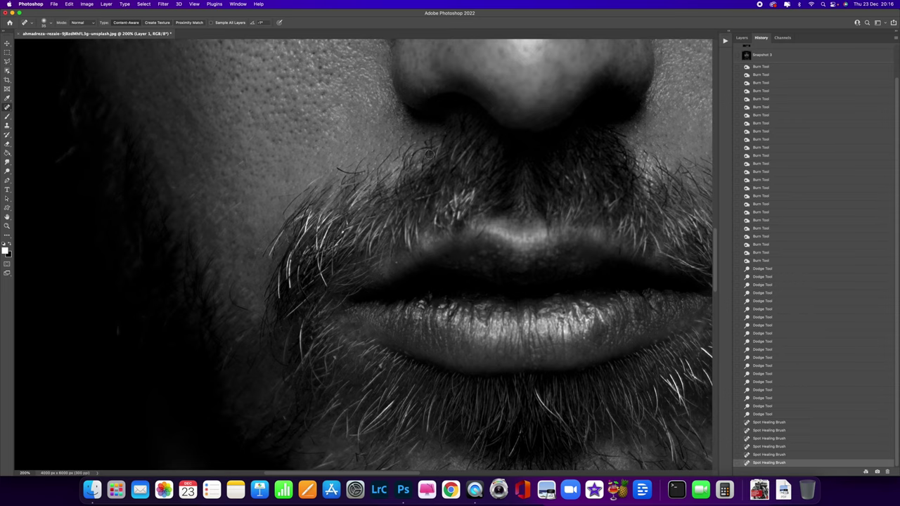
# Heal the bright specks between the lips and along the right edge of the upper lip
pyautogui.moveTo(540, 259); pyautogui.dragTo(411, 195)
pyautogui.click(450, 236)
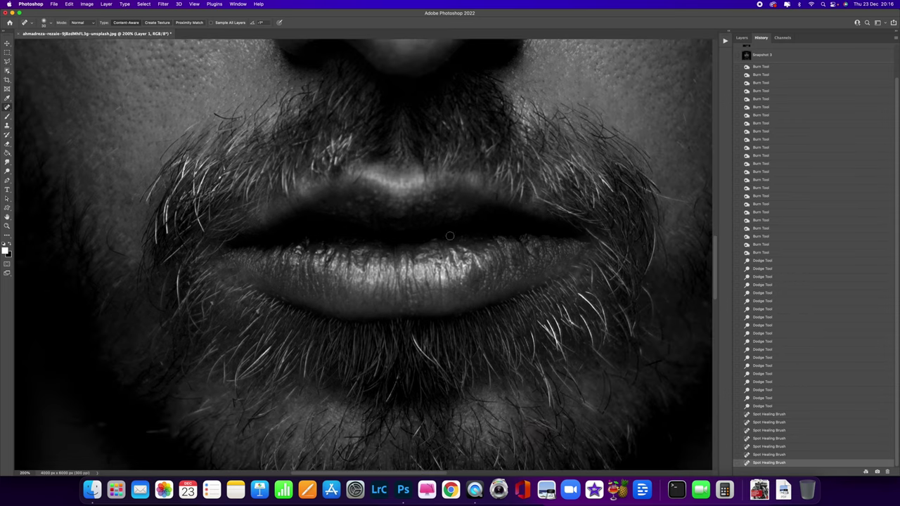
pyautogui.click(432, 238)
pyautogui.click(463, 236)
pyautogui.click(524, 204)
# Heal spots on the right side of the nose up to the inner eye corner, and undo the last healing stroke
pyautogui.moveTo(554, 252)
pyautogui.mouseDown()
pyautogui.moveTo(572, 155)
pyautogui.moveTo(381, 385)
pyautogui.mouseUp()
pyautogui.moveTo(499, 221); pyautogui.dragTo(454, 342)
pyautogui.moveTo(425, 223); pyautogui.dragTo(434, 312)
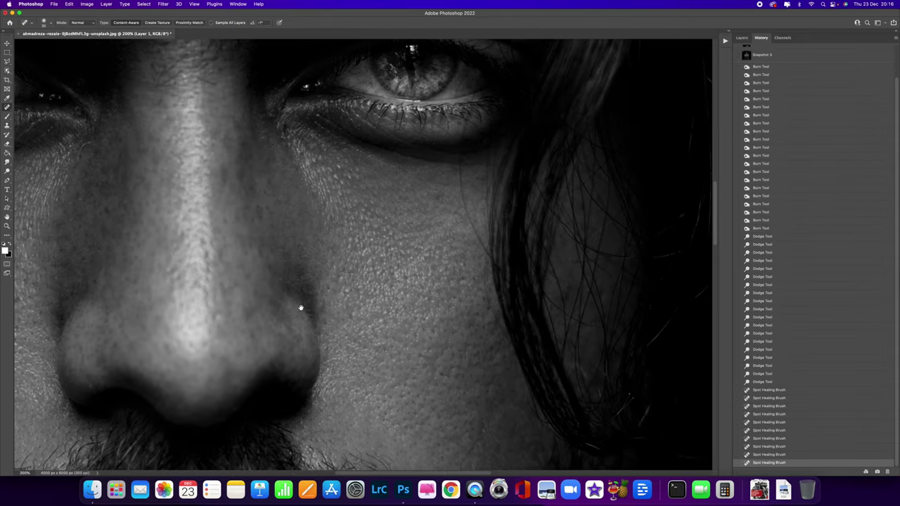
pyautogui.click(301, 290)
pyautogui.moveTo(313, 253); pyautogui.dragTo(408, 396)
pyautogui.click(369, 288)
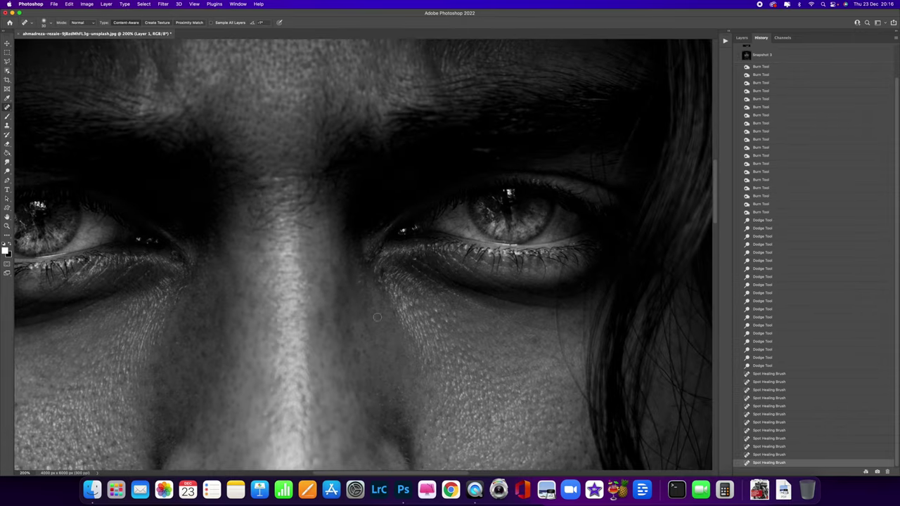
pyautogui.moveTo(324, 201)
pyautogui.mouseDown()
pyautogui.moveTo(339, 290)
pyautogui.moveTo(321, 155)
pyautogui.moveTo(341, 211)
pyautogui.mouseUp()
pyautogui.press('super+z')
# Heal the small marks across the bridge of the nose between the two eyes
pyautogui.moveTo(328, 249)
pyautogui.mouseDown()
pyautogui.moveTo(322, 224)
pyautogui.moveTo(317, 234)
pyautogui.moveTo(298, 222)
pyautogui.moveTo(307, 230)
pyautogui.moveTo(252, 232)
pyautogui.moveTo(277, 203)
pyautogui.moveTo(254, 217)
pyautogui.moveTo(247, 253)
pyautogui.mouseUp()
pyautogui.moveTo(269, 220); pyautogui.dragTo(253, 232)
pyautogui.click(318, 214)
pyautogui.click(297, 210)
pyautogui.click(294, 211)
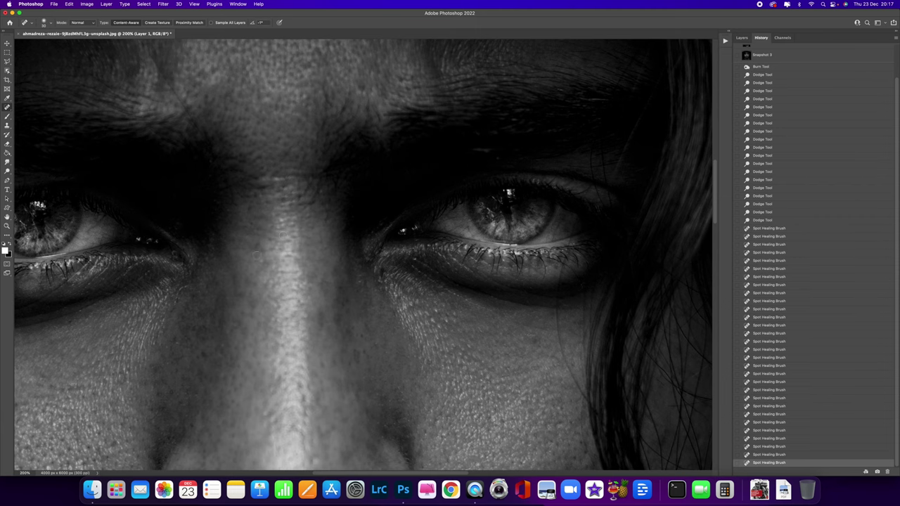
pyautogui.click(258, 244)
# Heal the distracting marks on the lower forehead and around the left eyebrow
pyautogui.moveTo(277, 98); pyautogui.dragTo(367, 271)
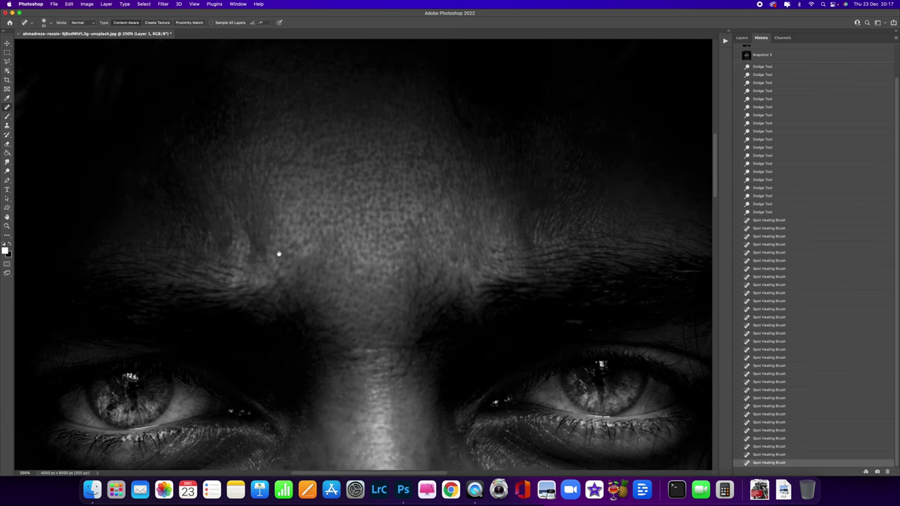
pyautogui.moveTo(270, 256); pyautogui.dragTo(281, 259)
pyautogui.moveTo(364, 295); pyautogui.dragTo(284, 259)
pyautogui.press('super+minus')
pyautogui.press('super+plus')
pyautogui.moveTo(298, 313); pyautogui.dragTo(223, 206)
pyautogui.moveTo(270, 271); pyautogui.dragTo(237, 222)
pyautogui.moveTo(288, 302); pyautogui.dragTo(260, 264)
# Heal the remaining specks between the left eye's inner corner and the side of the nose
pyautogui.click(492, 250)
pyautogui.click(496, 247)
pyautogui.click(494, 249)
pyautogui.moveTo(459, 299); pyautogui.dragTo(460, 193)
pyautogui.moveTo(394, 264)
pyautogui.mouseDown()
pyautogui.moveTo(412, 317)
pyautogui.moveTo(392, 273)
pyautogui.moveTo(464, 189)
pyautogui.mouseUp()
pyautogui.click(397, 277)
pyautogui.click(405, 290)
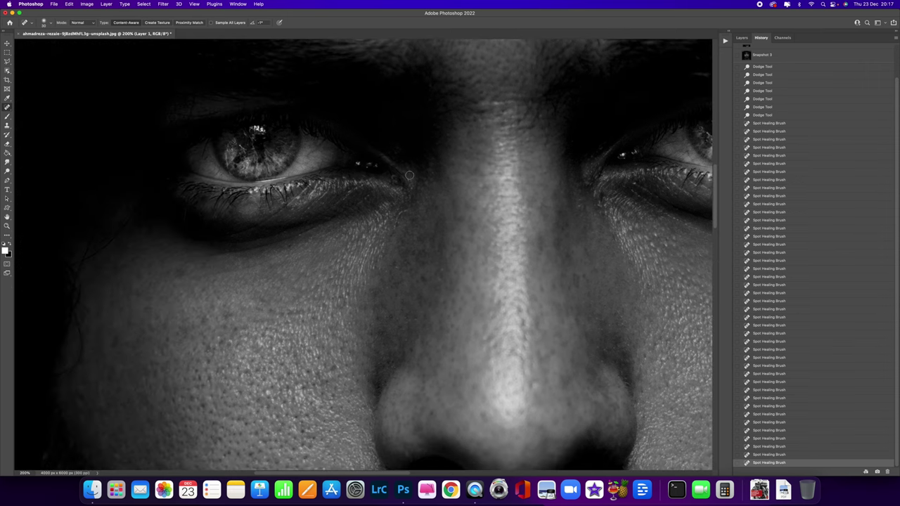
pyautogui.moveTo(408, 188)
pyautogui.mouseDown()
pyautogui.moveTo(396, 182)
pyautogui.moveTo(391, 228)
pyautogui.mouseUp()
# Compare with the colour original by setting the layer opacity to 0%, and return to the last Spot Healing Brush history state
pyautogui.press('0')
pyautogui.press('0')
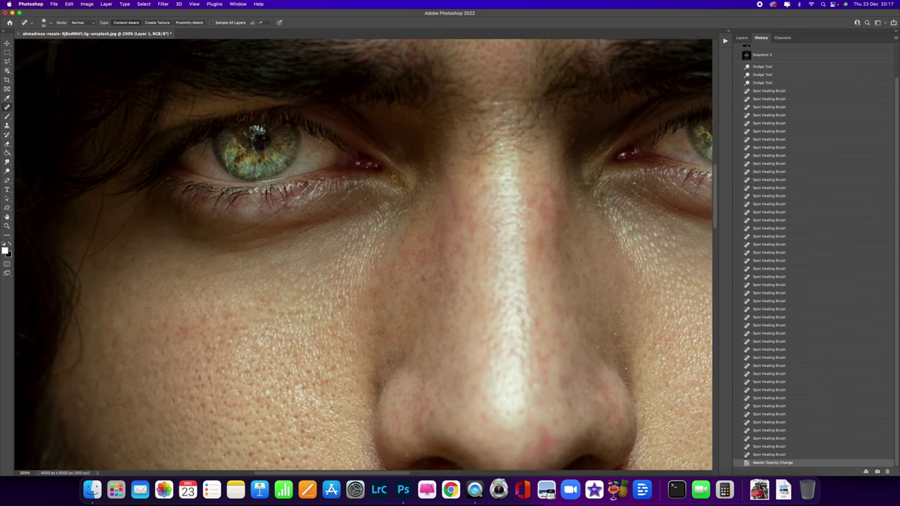
pyautogui.click(786, 455)
pyautogui.click(791, 463)
pyautogui.click(799, 456)
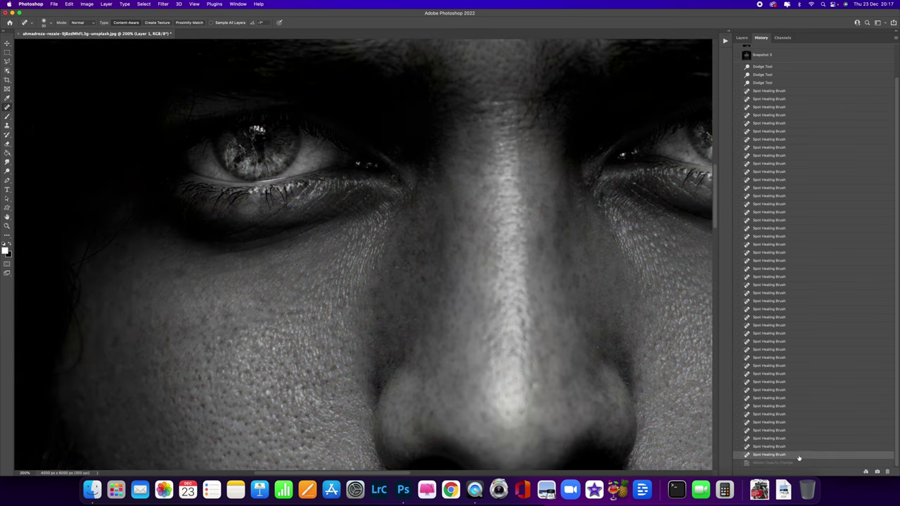
# Try a 1:1 (Square) crop frame over the face with the Crop tool
pyautogui.press('super+minus')
pyautogui.press('super+minus')
pyautogui.press('super+minus')
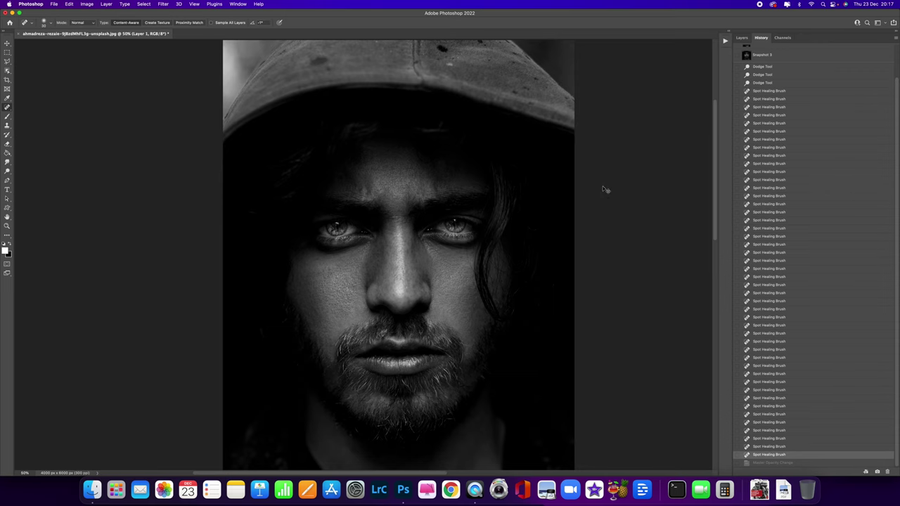
pyautogui.press('super+minus')
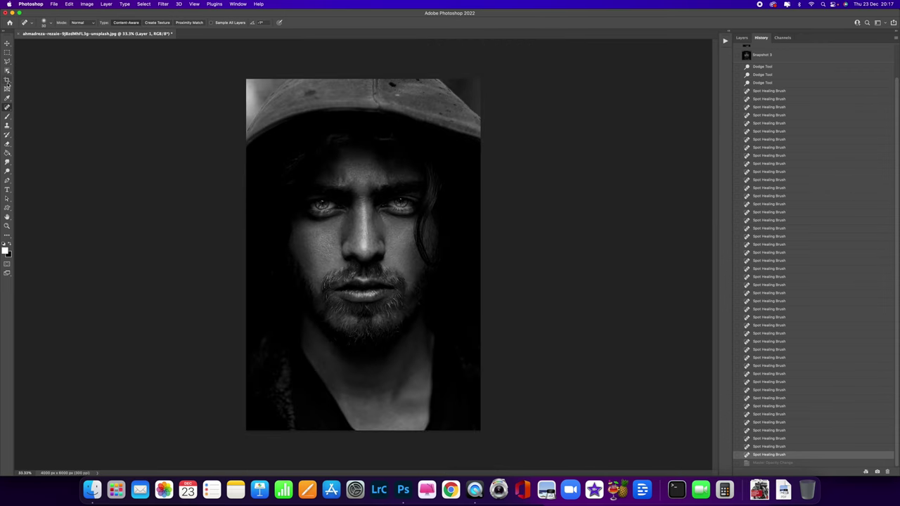
pyautogui.click(7, 81)
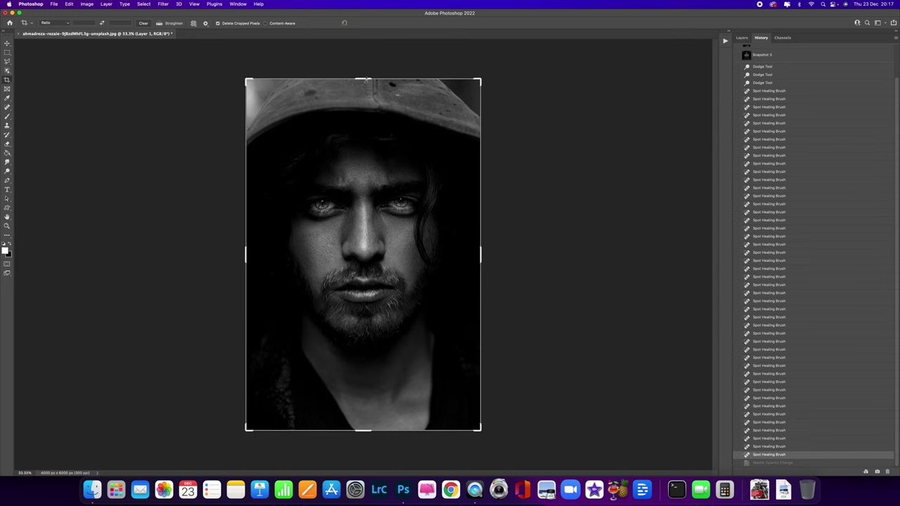
pyautogui.click(66, 25)
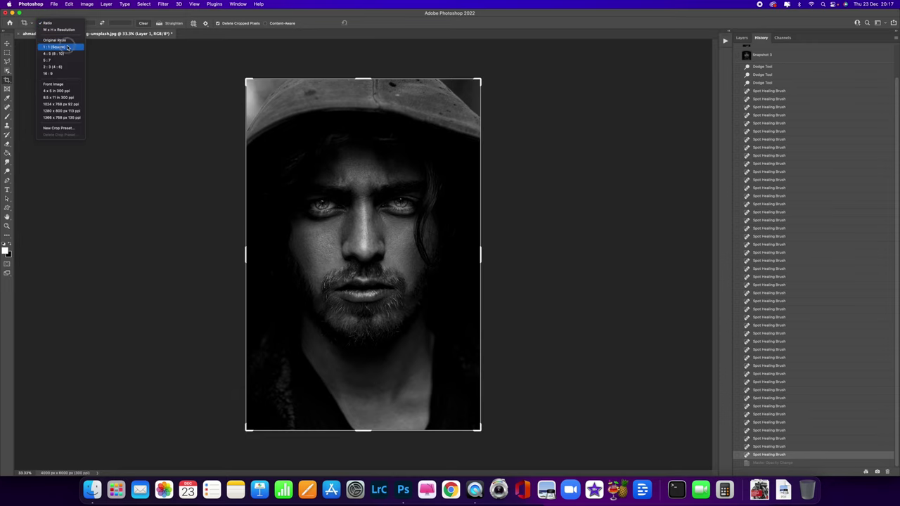
pyautogui.click(62, 46)
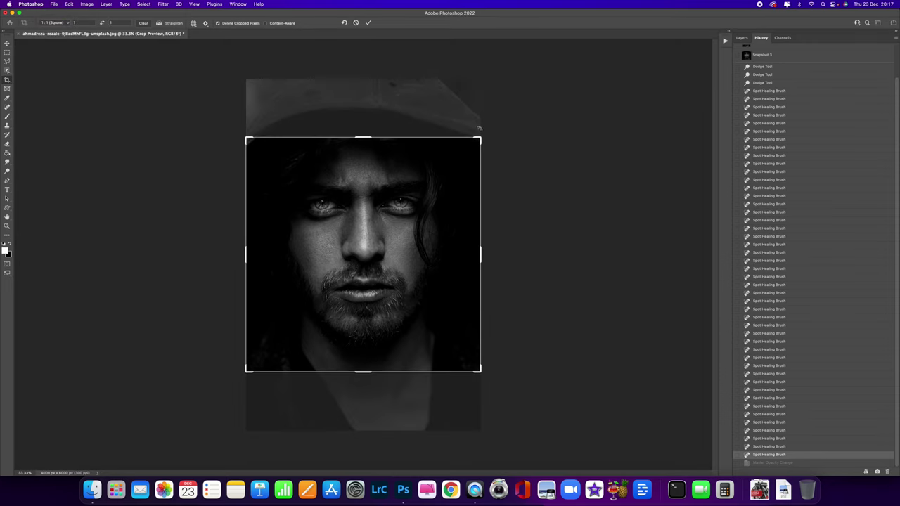
pyautogui.moveTo(481, 139)
pyautogui.mouseDown()
pyautogui.moveTo(482, 124)
pyautogui.moveTo(469, 127)
pyautogui.mouseUp()
# Switch the crop preset to Ratio, reposition the portrait inside the frame, and apply and revert the crop
pyautogui.click(67, 25)
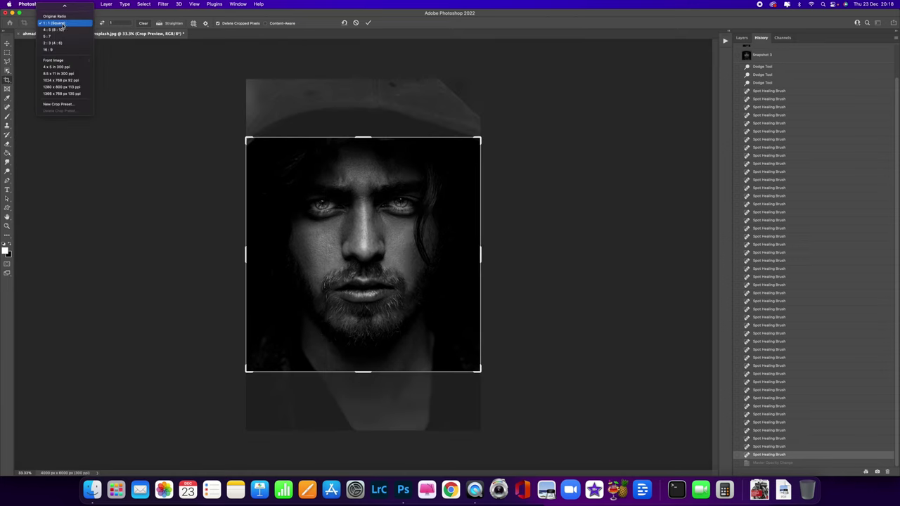
pyautogui.click(359, 81)
pyautogui.moveTo(360, 130); pyautogui.dragTo(369, 169)
pyautogui.moveTo(368, 373)
pyautogui.mouseDown()
pyautogui.moveTo(368, 391)
pyautogui.moveTo(371, 373)
pyautogui.mouseUp()
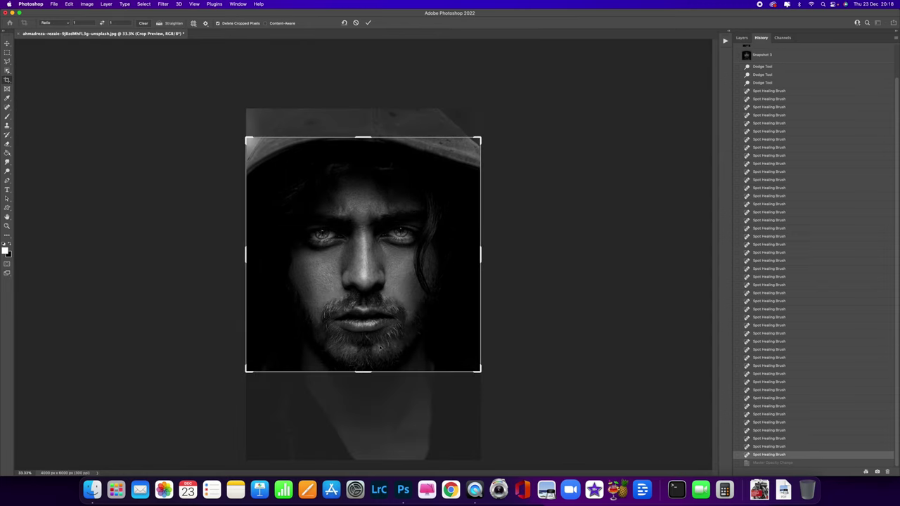
pyautogui.moveTo(388, 245); pyautogui.dragTo(390, 230)
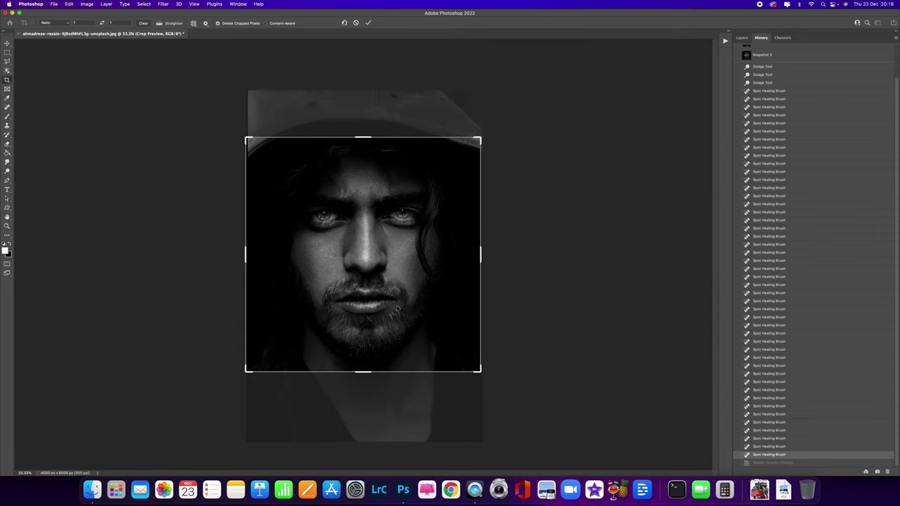
pyautogui.moveTo(398, 301)
pyautogui.mouseDown()
pyautogui.moveTo(396, 280)
pyautogui.moveTo(392, 290)
pyautogui.mouseUp()
pyautogui.moveTo(362, 372); pyautogui.dragTo(363, 374)
pyautogui.press('Return')
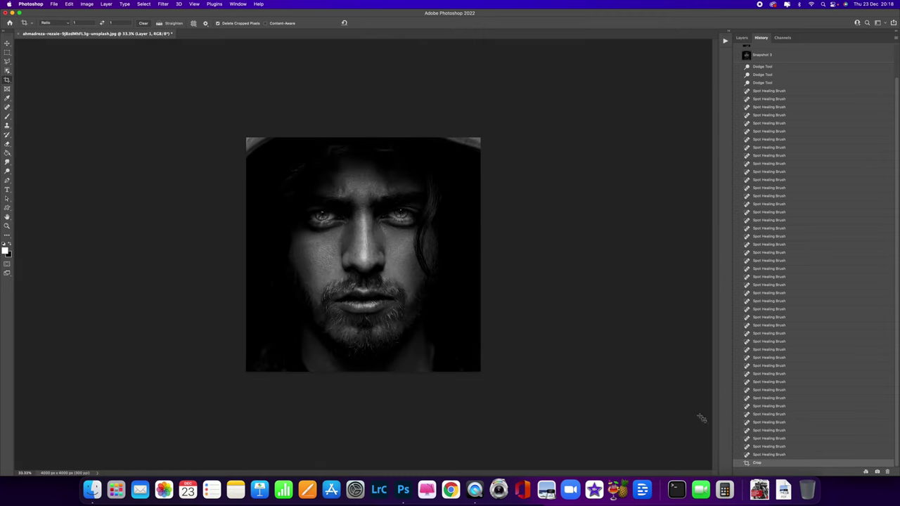
pyautogui.click(753, 456)
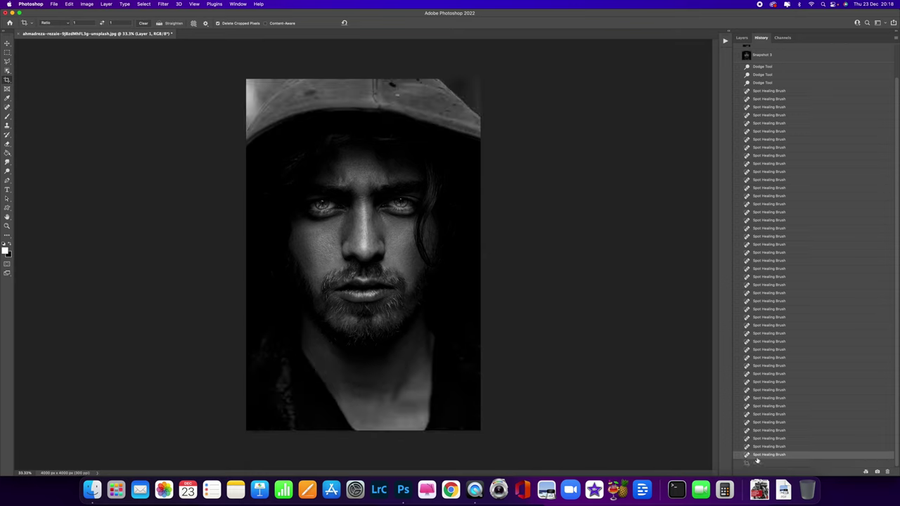
# Crop the portrait at Original Ratio, trimming all edges slightly to about 3643 × 5464 px
pyautogui.click(61, 24)
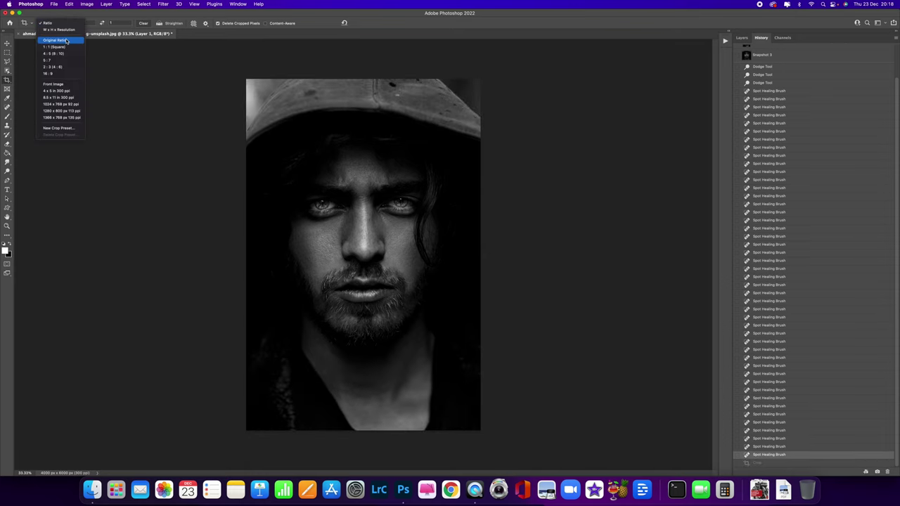
pyautogui.click(68, 40)
pyautogui.moveTo(366, 79); pyautogui.dragTo(366, 92)
pyautogui.moveTo(366, 413); pyautogui.dragTo(365, 405)
pyautogui.moveTo(360, 296); pyautogui.dragTo(360, 300)
pyautogui.moveTo(363, 299); pyautogui.dragTo(365, 301)
pyautogui.moveTo(463, 250); pyautogui.dragTo(466, 249)
pyautogui.moveTo(259, 255); pyautogui.dragTo(256, 253)
pyautogui.press('Return')
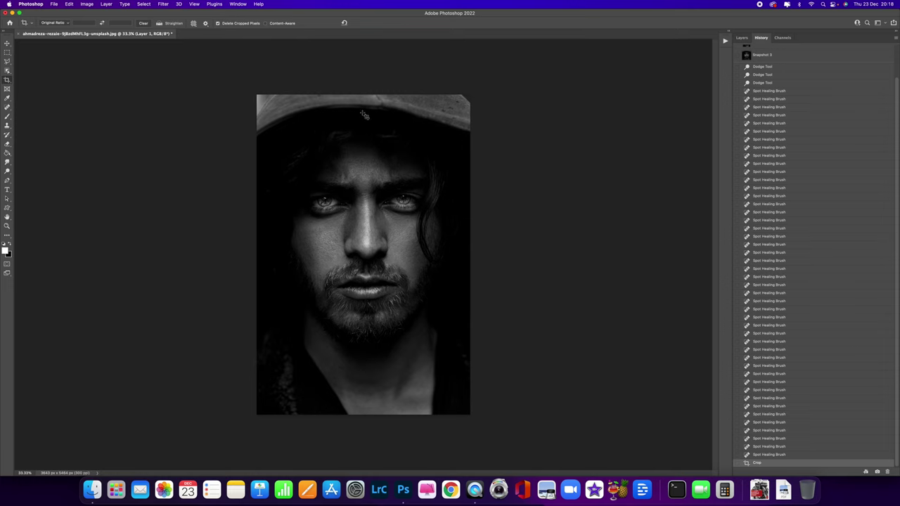
# Clone hood fabric over the background showing in the image's upper-right corner with the Clone Stamp tool
pyautogui.click(7, 125)
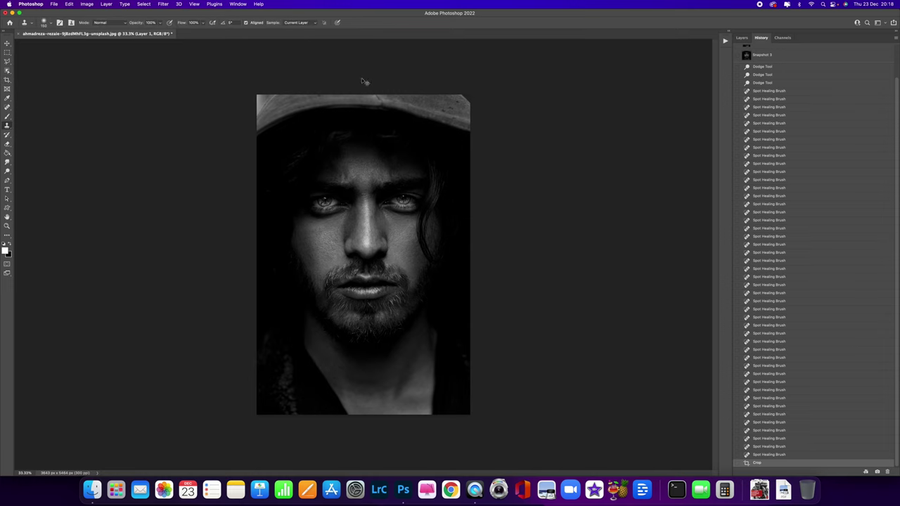
pyautogui.press('super+plus')
pyautogui.moveTo(255, 98); pyautogui.dragTo(295, 239)
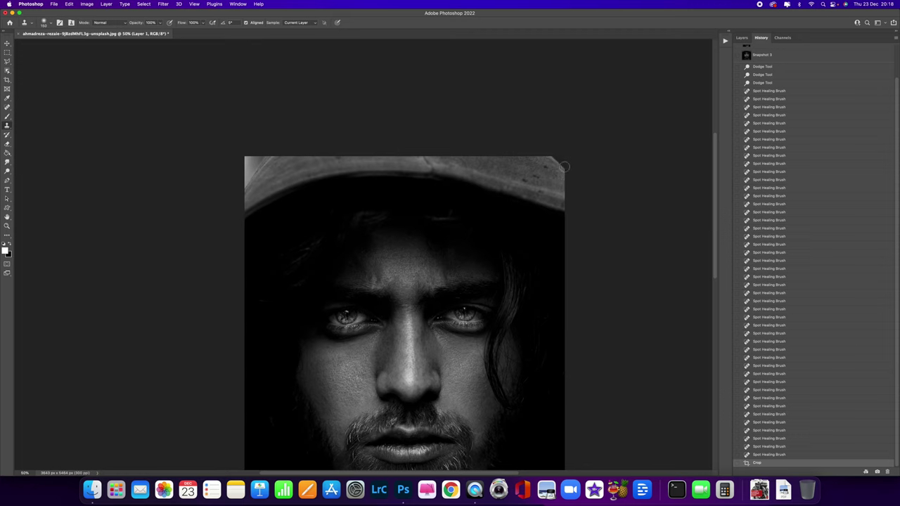
pyautogui.moveTo(572, 167)
pyautogui.mouseDown()
pyautogui.moveTo(549, 156)
pyautogui.moveTo(566, 165)
pyautogui.mouseUp()
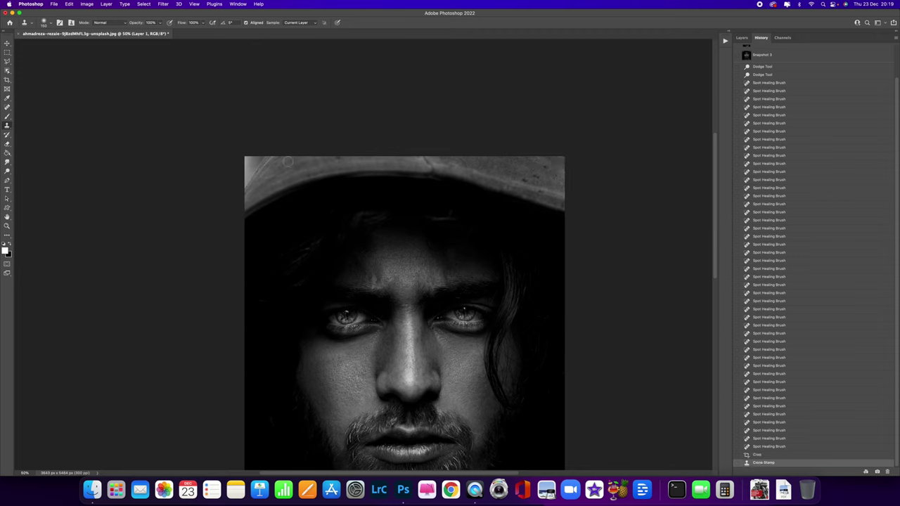
# Clone hood fabric over the bright background in the image's upper-left corner, using a larger brush
pyautogui.moveTo(279, 155)
pyautogui.mouseDown()
pyautogui.moveTo(239, 160)
pyautogui.moveTo(296, 161)
pyautogui.mouseUp()
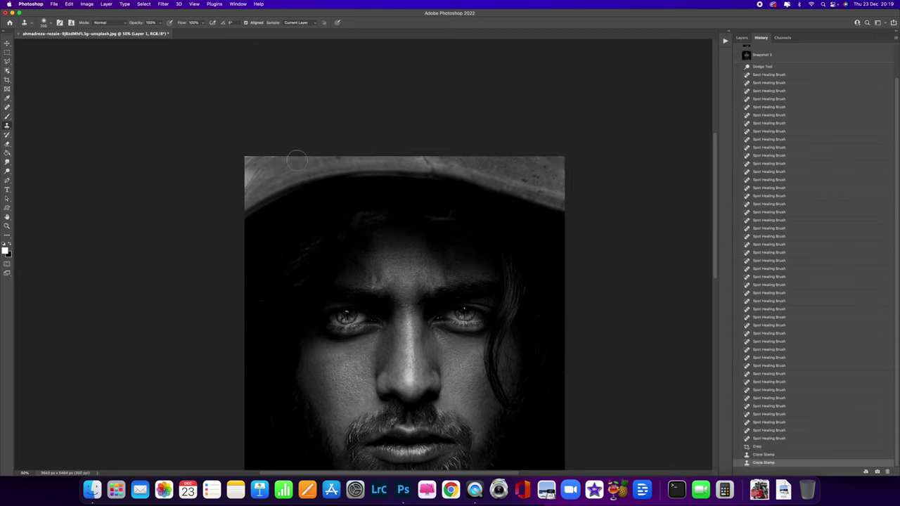
pyautogui.moveTo(233, 171)
pyautogui.mouseDown()
pyautogui.moveTo(242, 175)
pyautogui.moveTo(236, 147)
pyautogui.mouseUp()
pyautogui.keyDown('alt'); pyautogui.click(284, 165); pyautogui.keyUp('alt')
pyautogui.keyDown('alt'); pyautogui.click(268, 162); pyautogui.keyUp('alt')
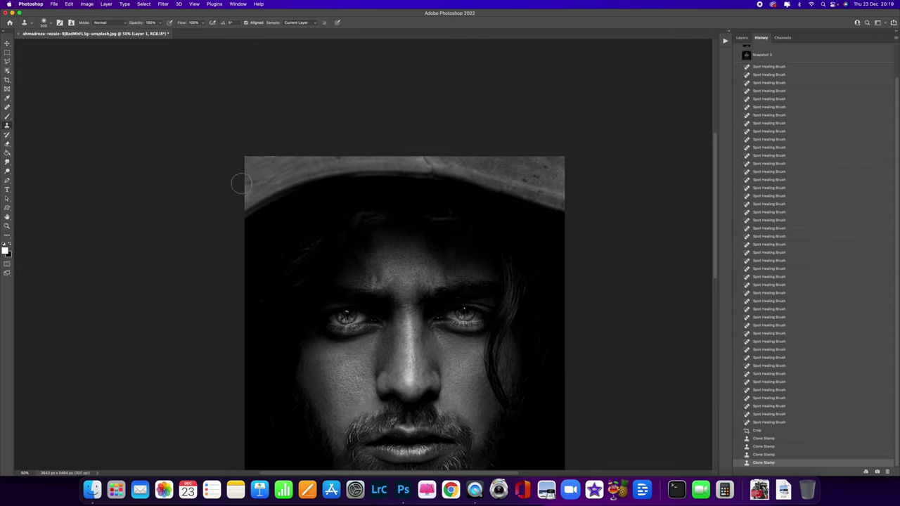